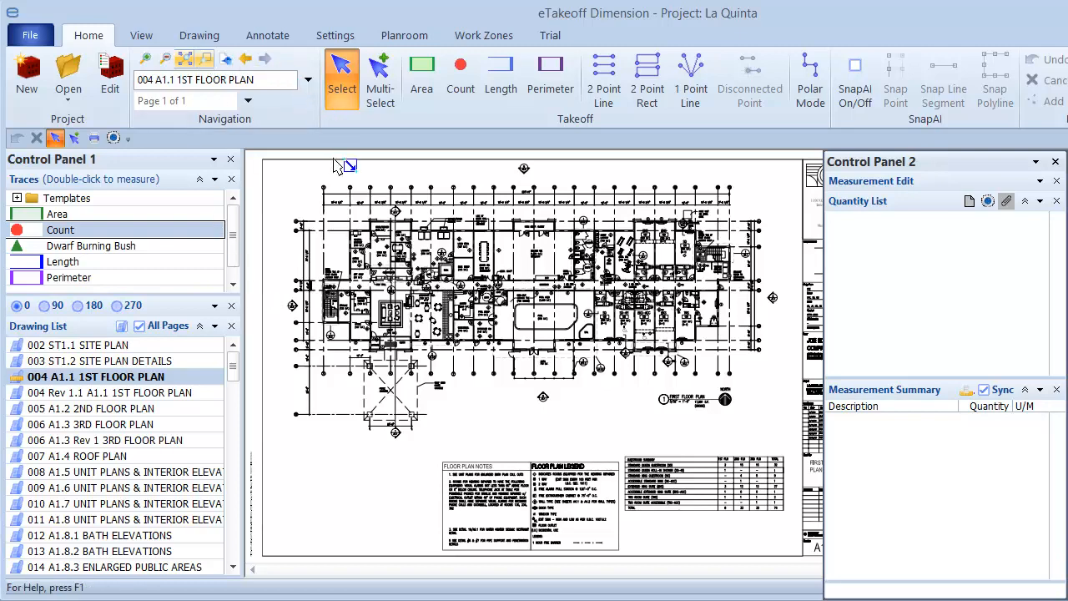
# Step: Measure the Work Rm walls with a Length takeoff from door 4 round to door 5, and begin a new measurement with the same trace
pyautogui.moveTo(342, 211); pyautogui.dragTo(520, 305)
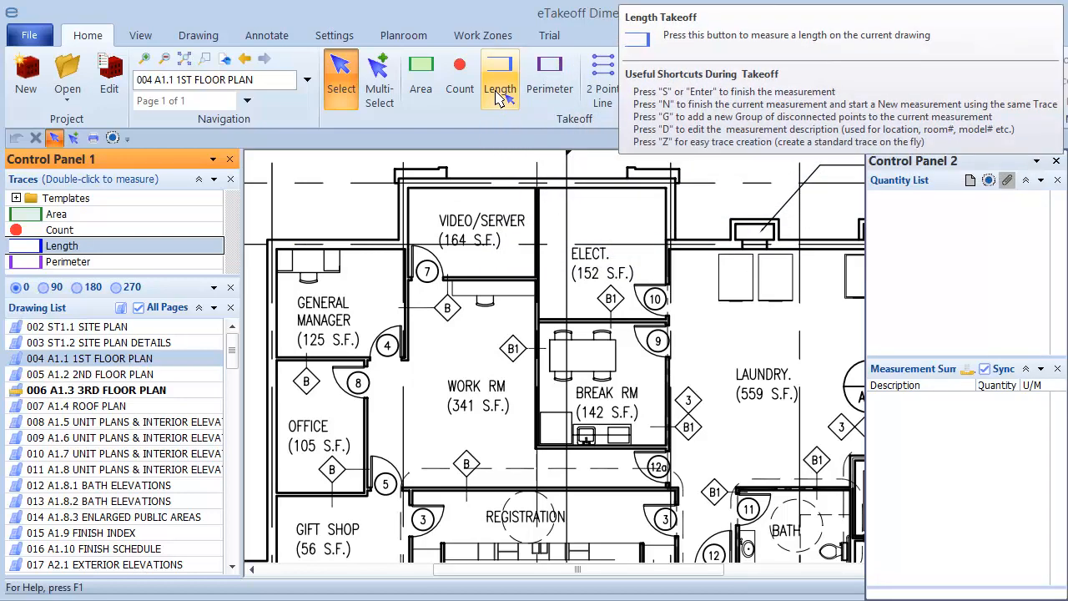
pyautogui.click(499, 92)
pyautogui.click(411, 368)
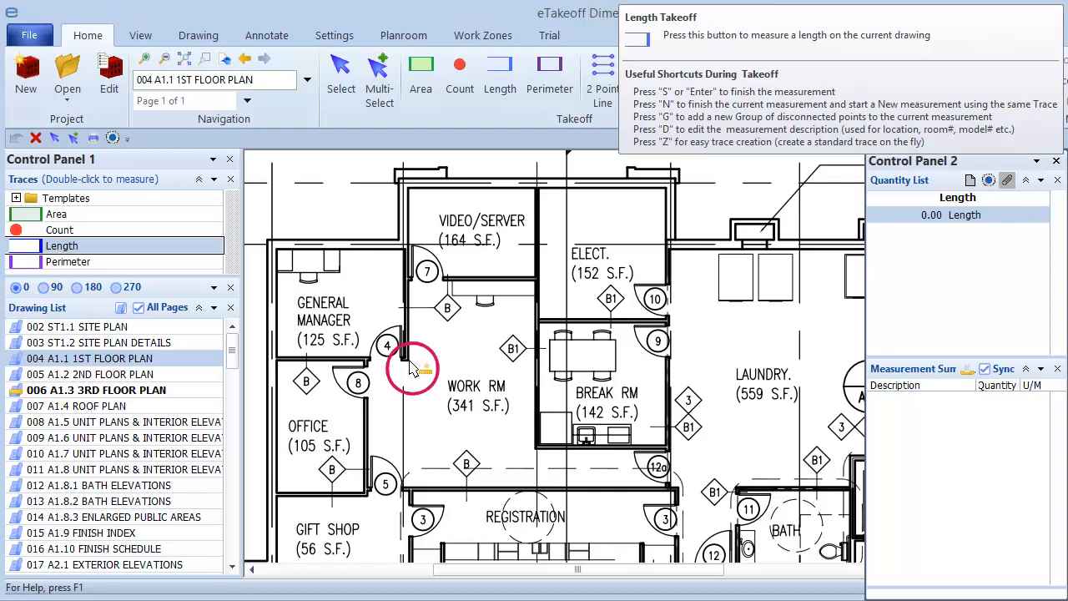
pyautogui.click(410, 360)
pyautogui.click(409, 282)
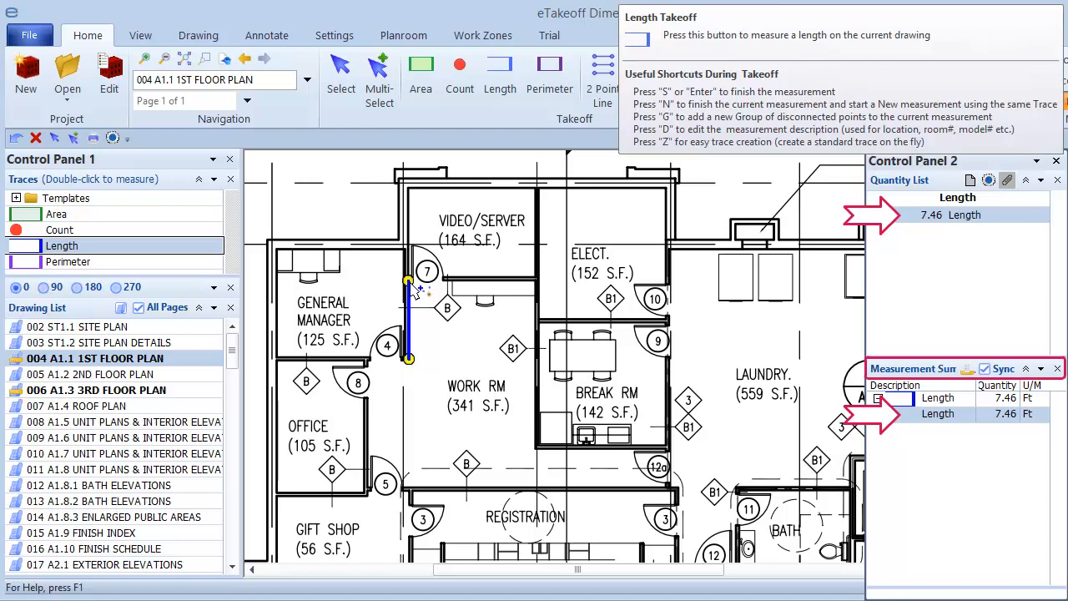
pyautogui.click(536, 283)
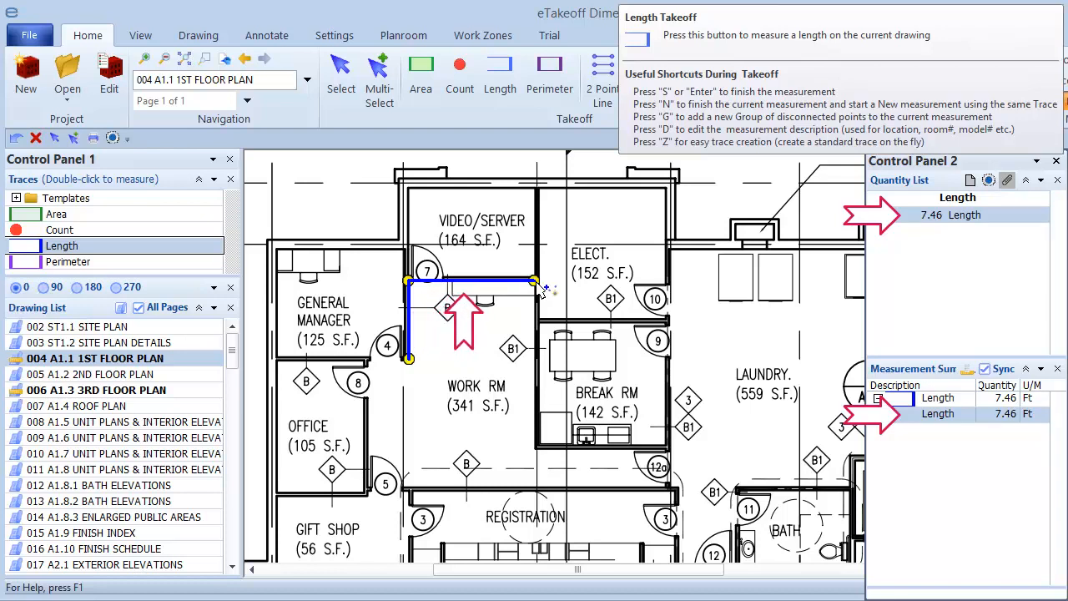
pyautogui.click(537, 281)
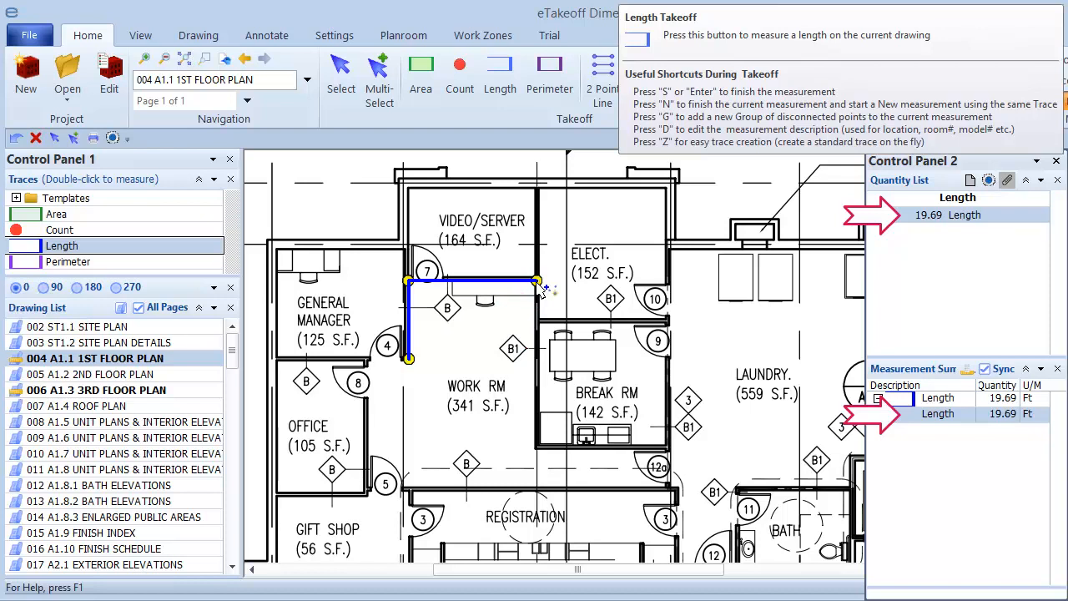
pyautogui.click(538, 449)
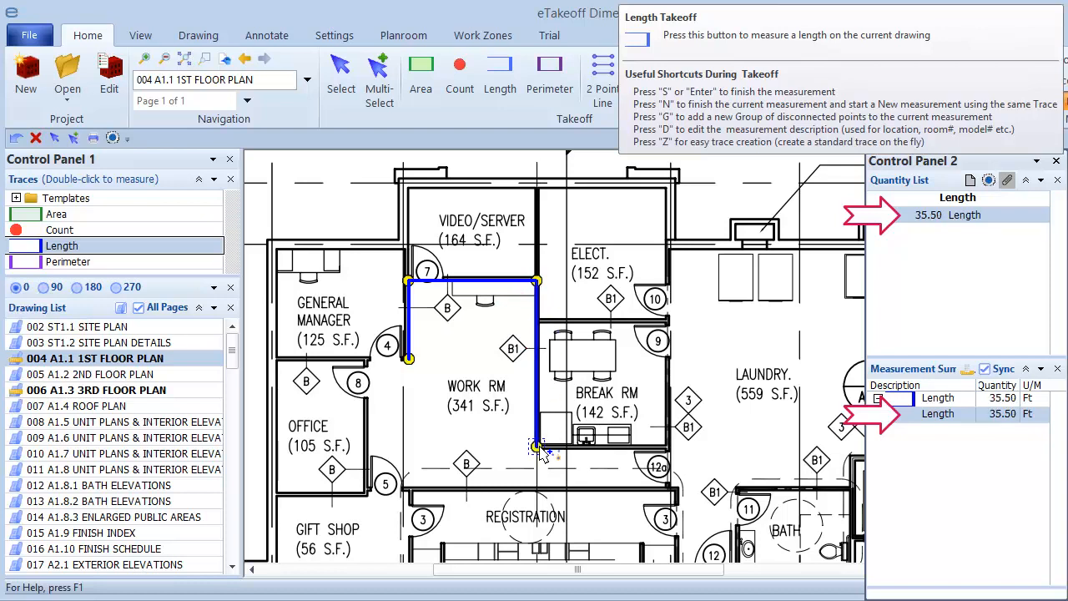
pyautogui.click(669, 448)
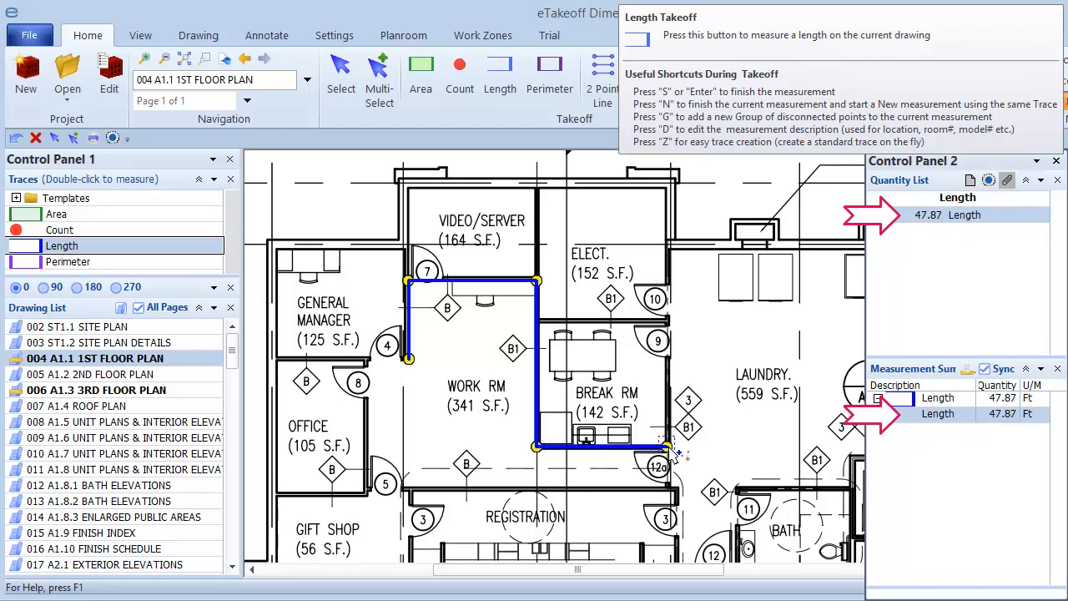
pyautogui.click(668, 487)
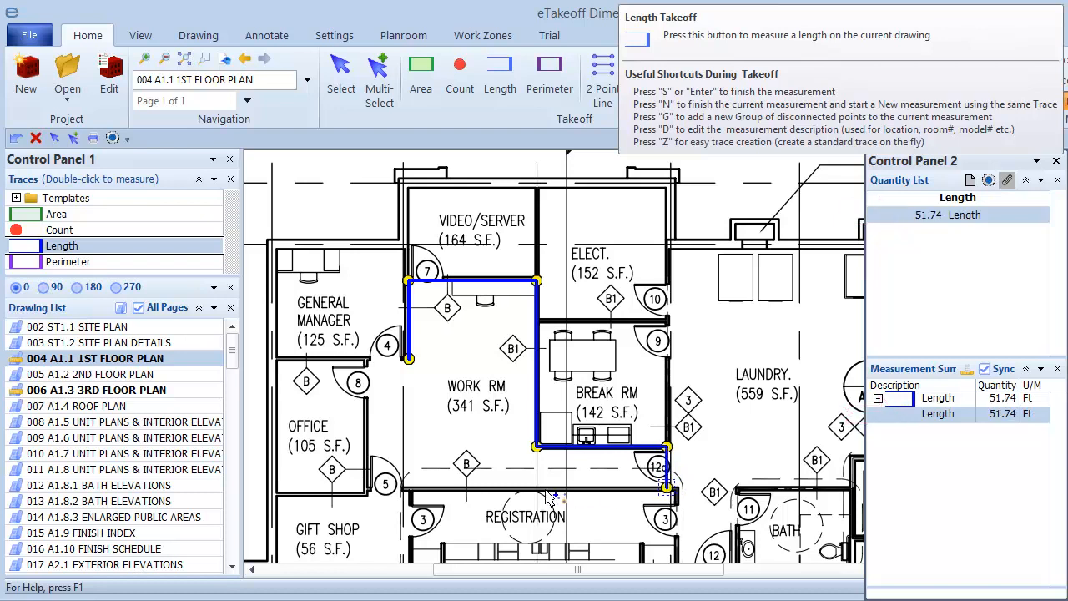
pyautogui.click(404, 487)
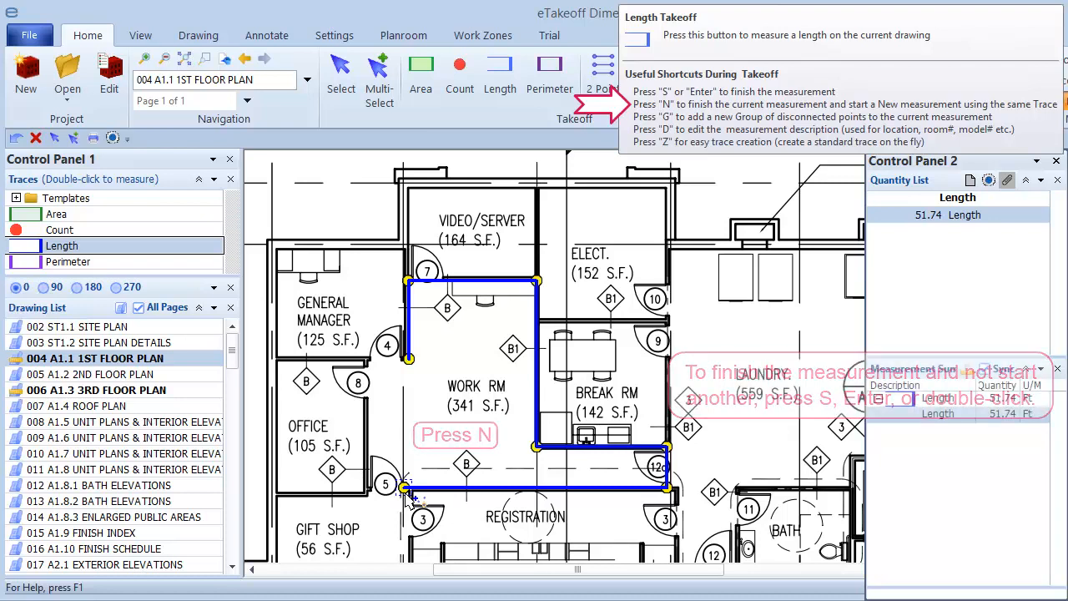
pyautogui.press('n')
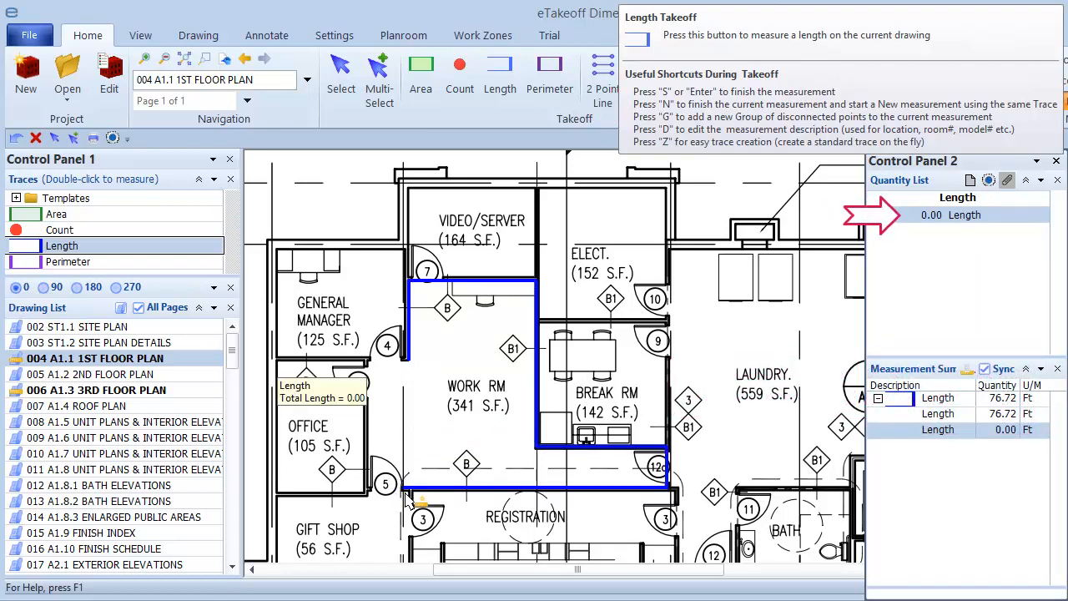
# Step: Trace the Office walls from door 8 round to the wall's other end as the second length measurement
pyautogui.click(409, 497)
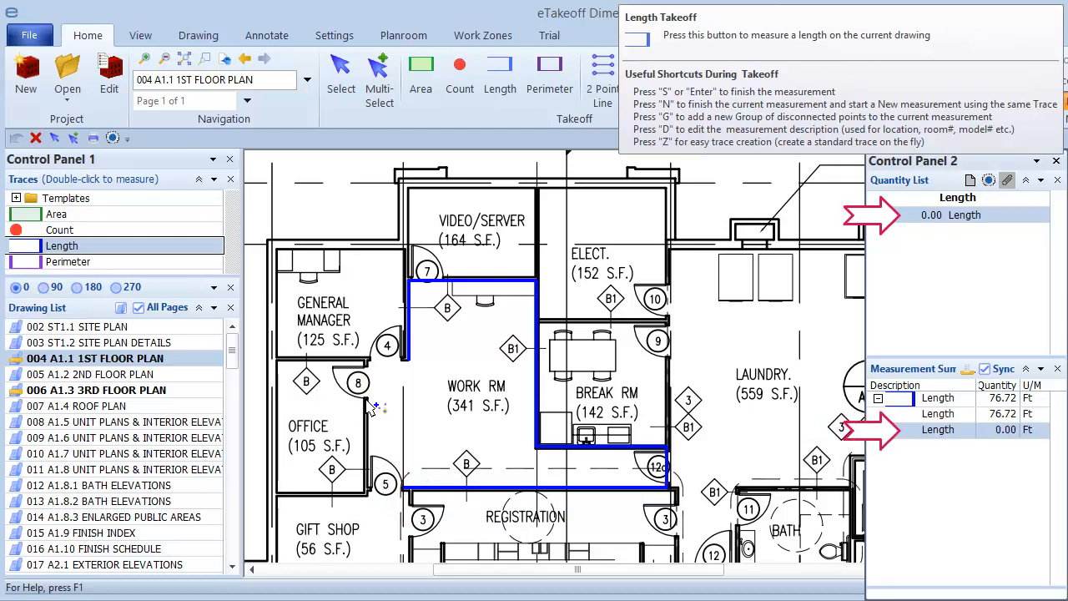
pyautogui.click(364, 495)
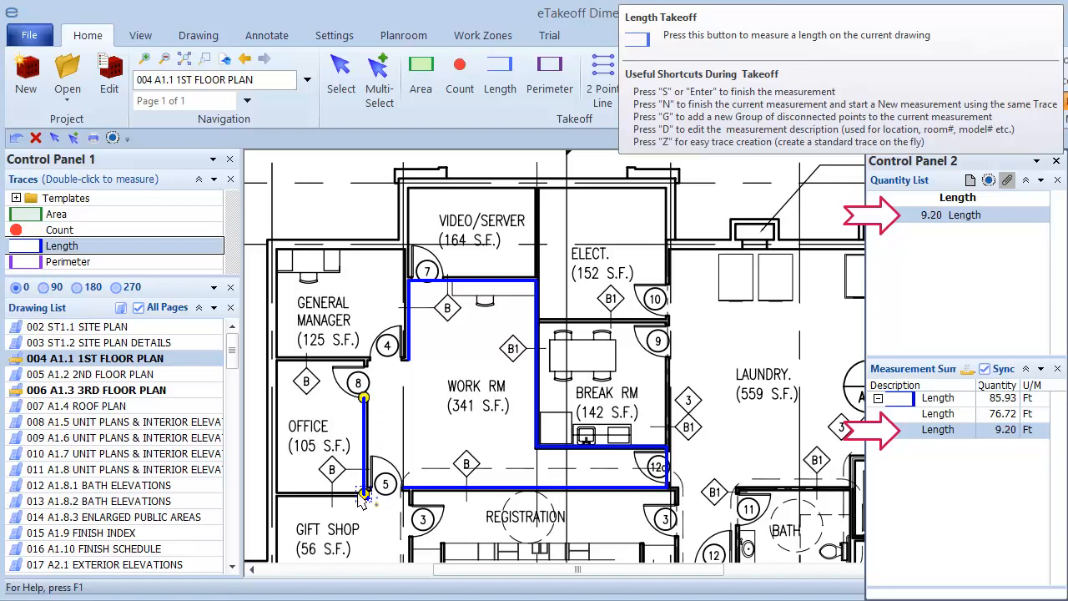
pyautogui.click(277, 494)
pyautogui.click(277, 360)
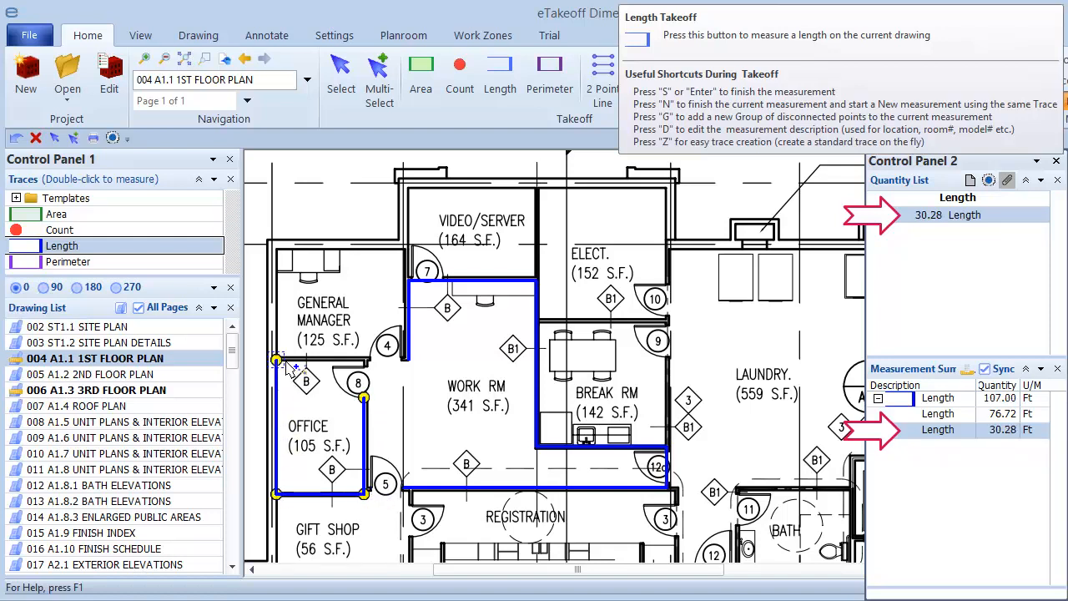
pyautogui.click(364, 360)
pyautogui.press('s')
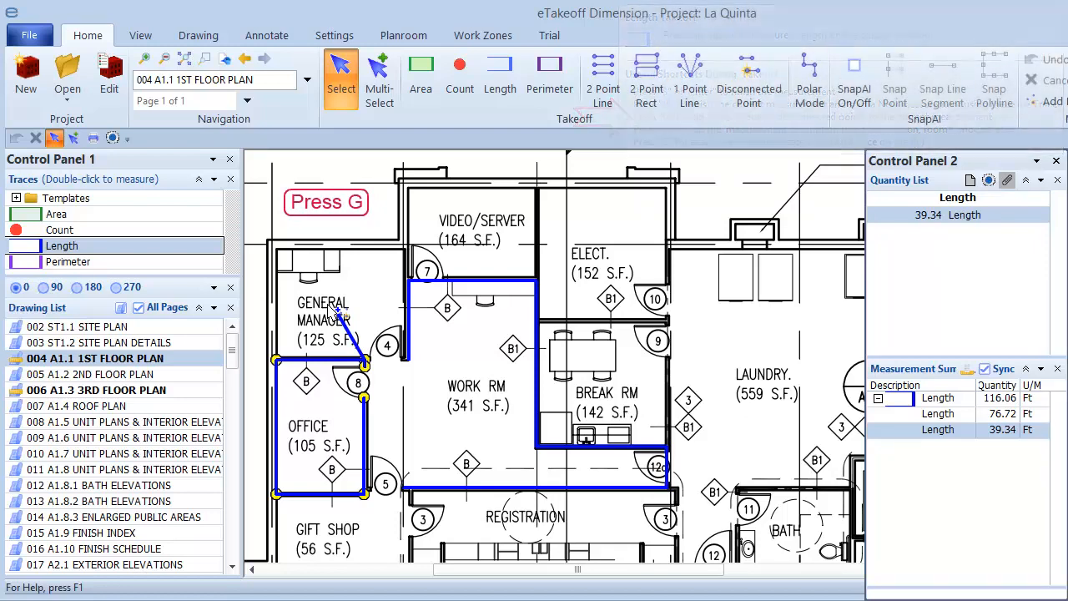
# Step: Add a disconnected group to the Office length measurement, tracing the General Manager room walls with straight segments down to door 4
pyautogui.press('g')
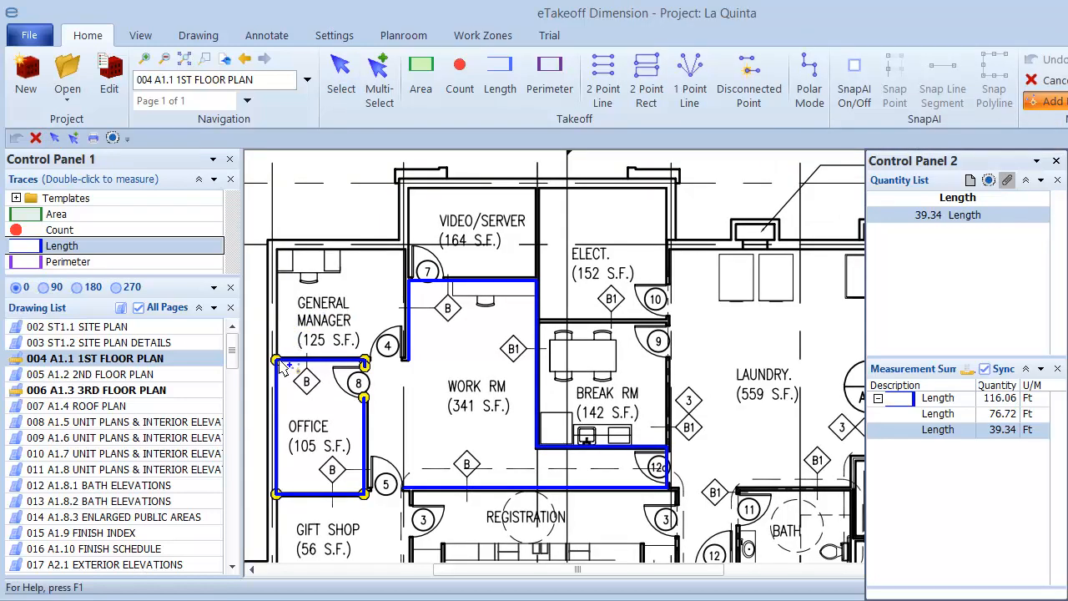
pyautogui.click(282, 367)
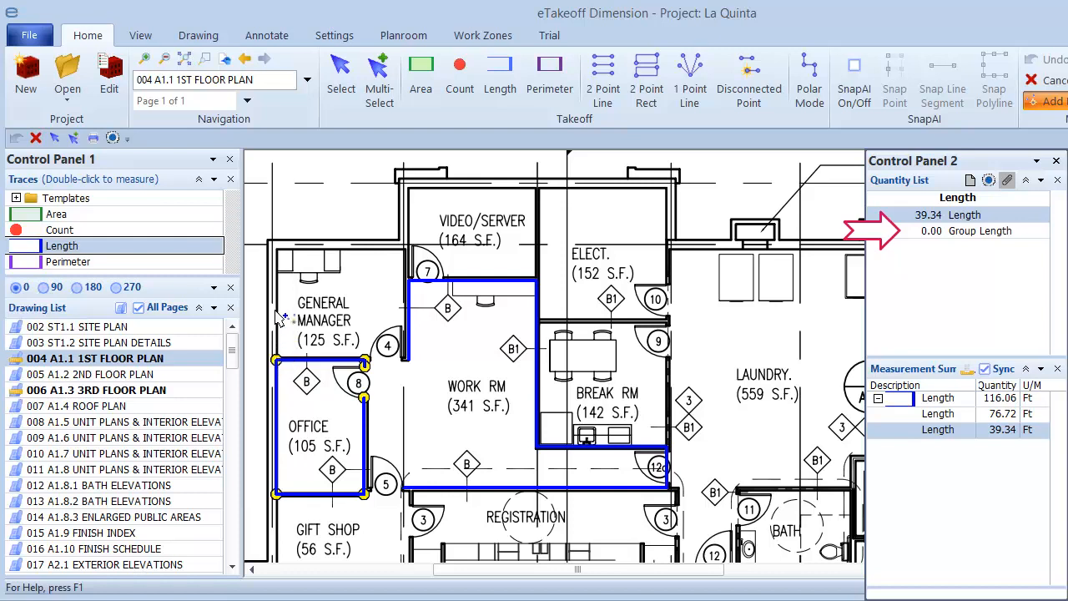
pyautogui.click(277, 249)
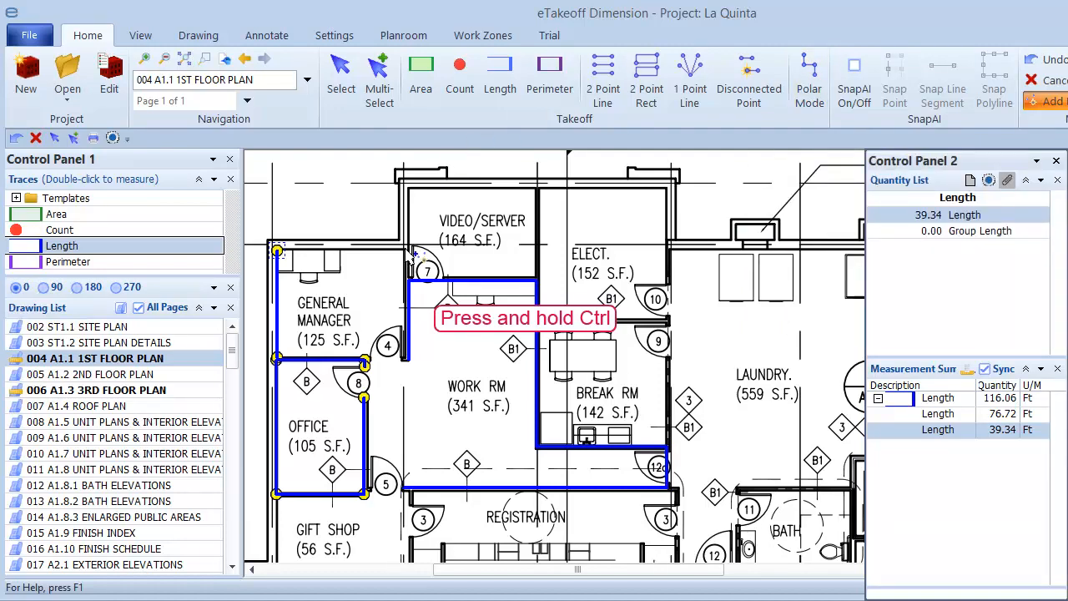
pyautogui.moveTo(409, 253)
pyautogui.keyDown('ctrl'); pyautogui.mouseDown()
pyautogui.moveTo(394, 182)
pyautogui.moveTo(359, 169)
pyautogui.moveTo(384, 251)
pyautogui.moveTo(404, 248)
pyautogui.moveTo(400, 177)
pyautogui.moveTo(391, 183)
pyautogui.moveTo(408, 367)
pyautogui.mouseUp(); pyautogui.keyUp('ctrl')
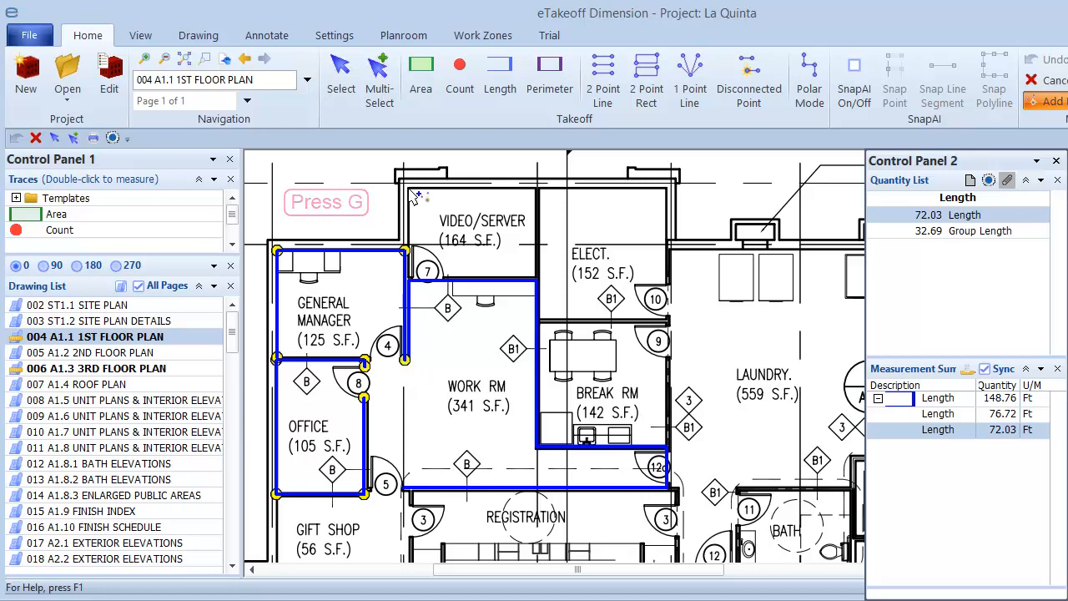
# Step: Add the Video/Server room's four walls as another group using Polar Mode, finish the measurement, and disable the Polar Mode hint
pyautogui.press('g')
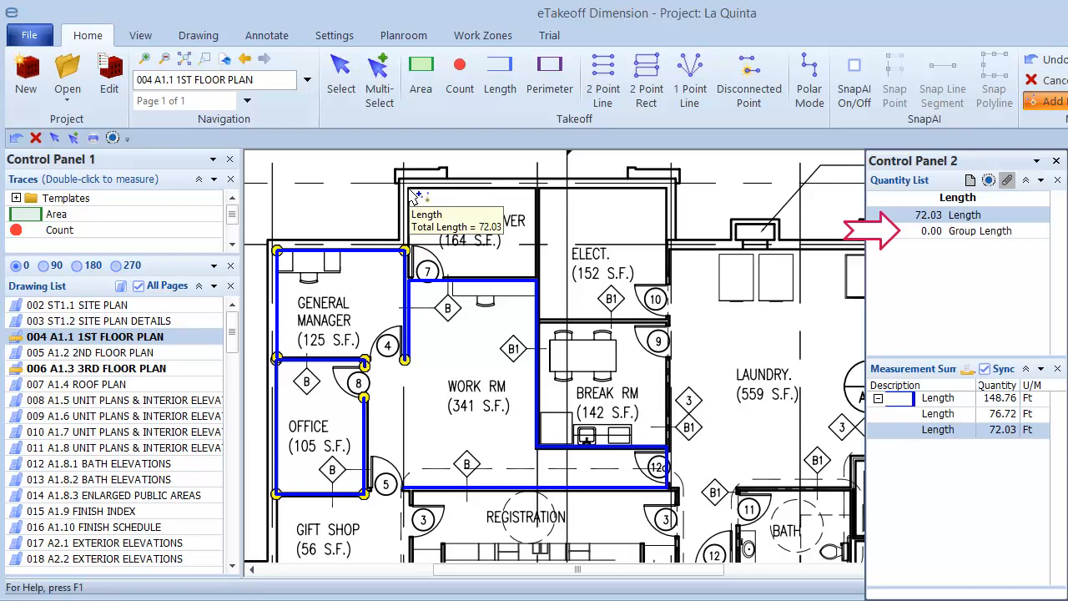
pyautogui.click(409, 189)
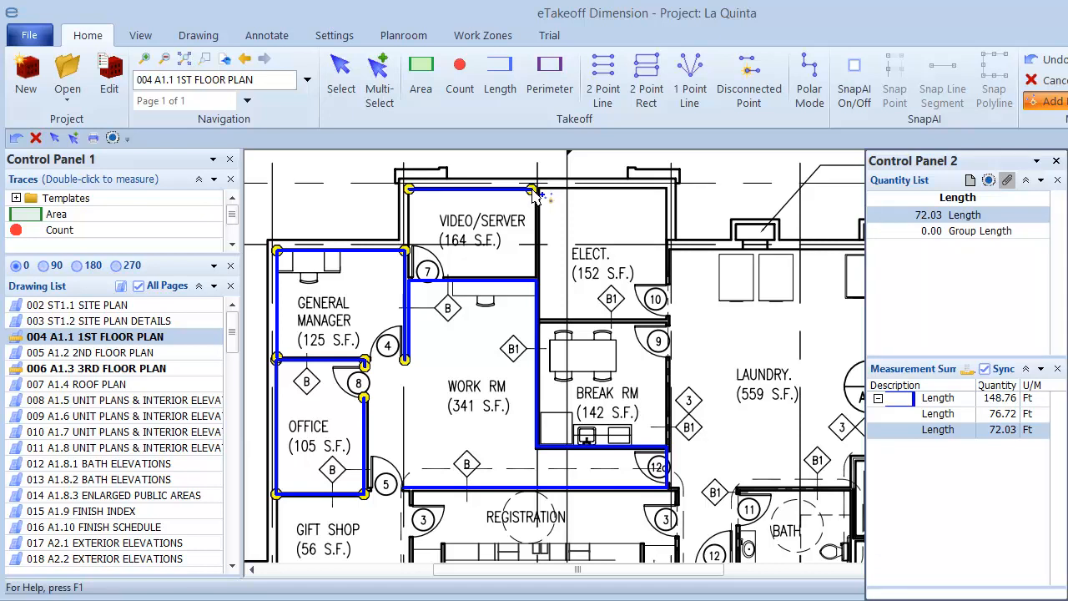
pyautogui.click(809, 84)
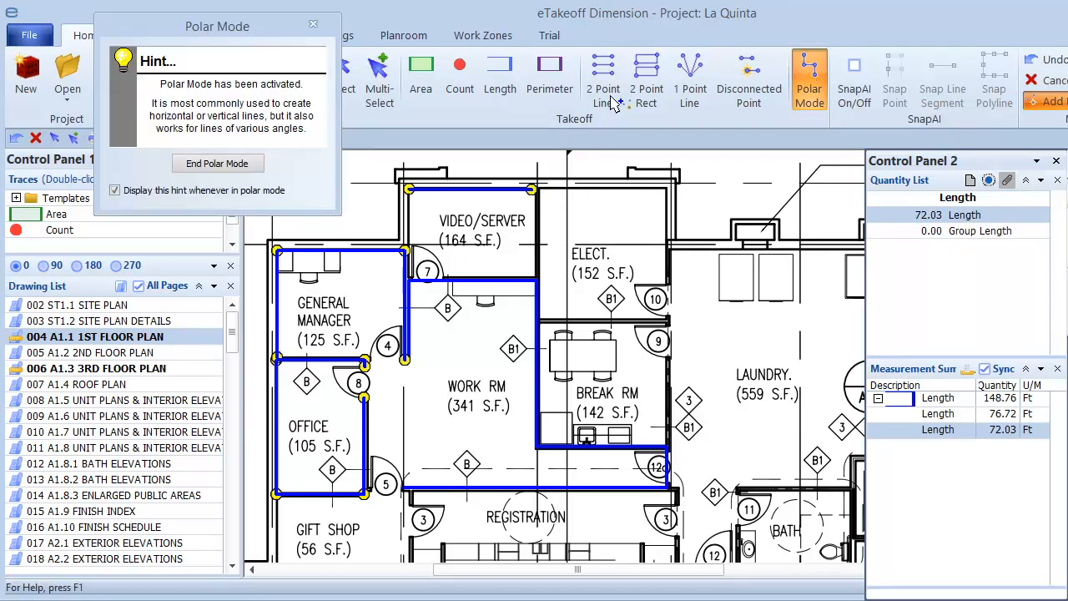
pyautogui.click(538, 192)
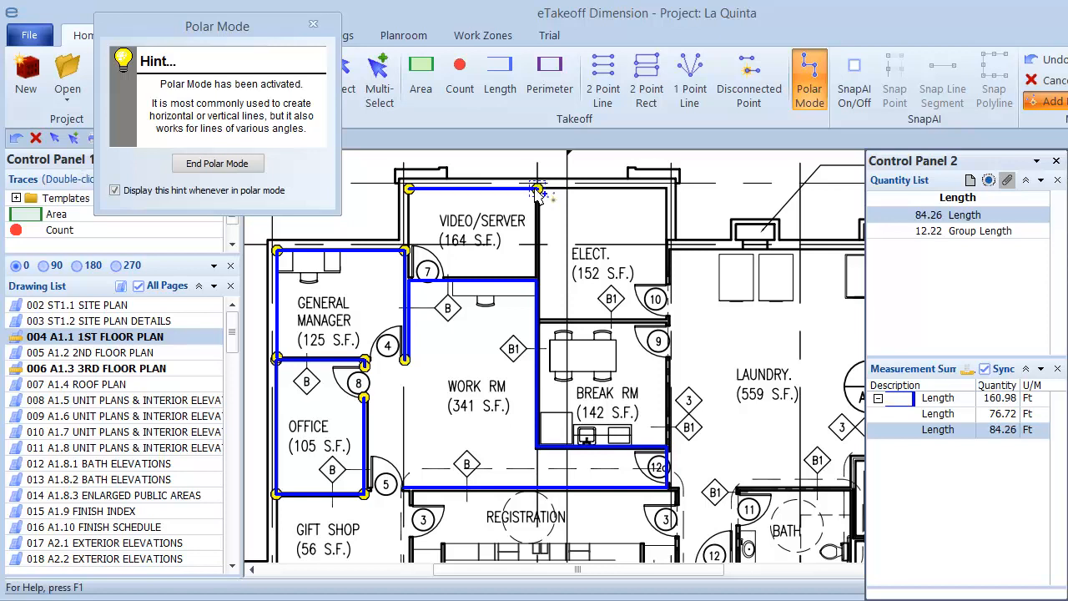
pyautogui.click(539, 282)
pyautogui.click(411, 282)
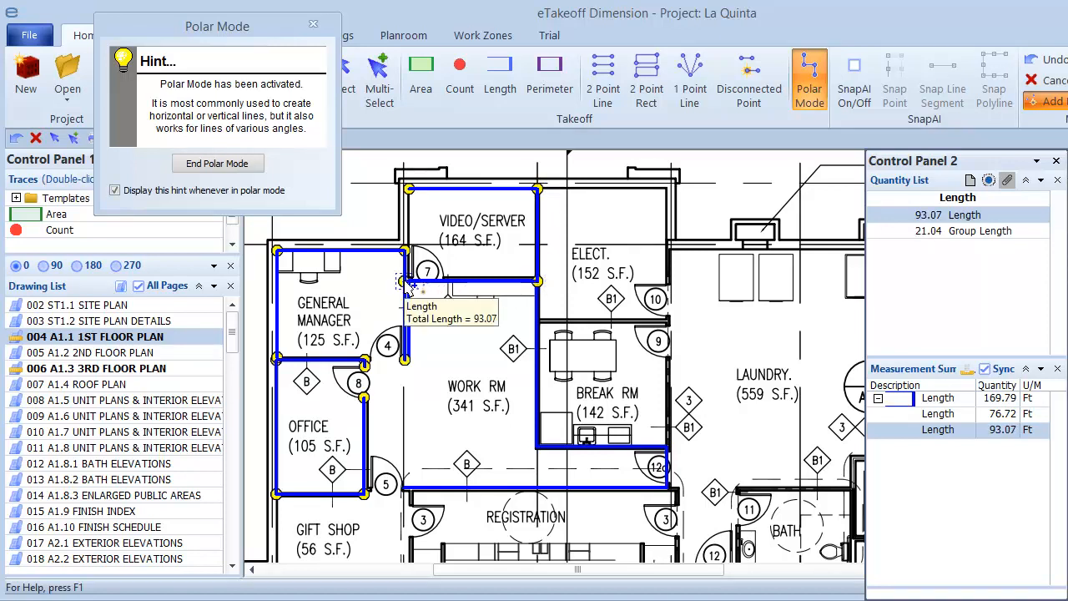
pyautogui.click(411, 191)
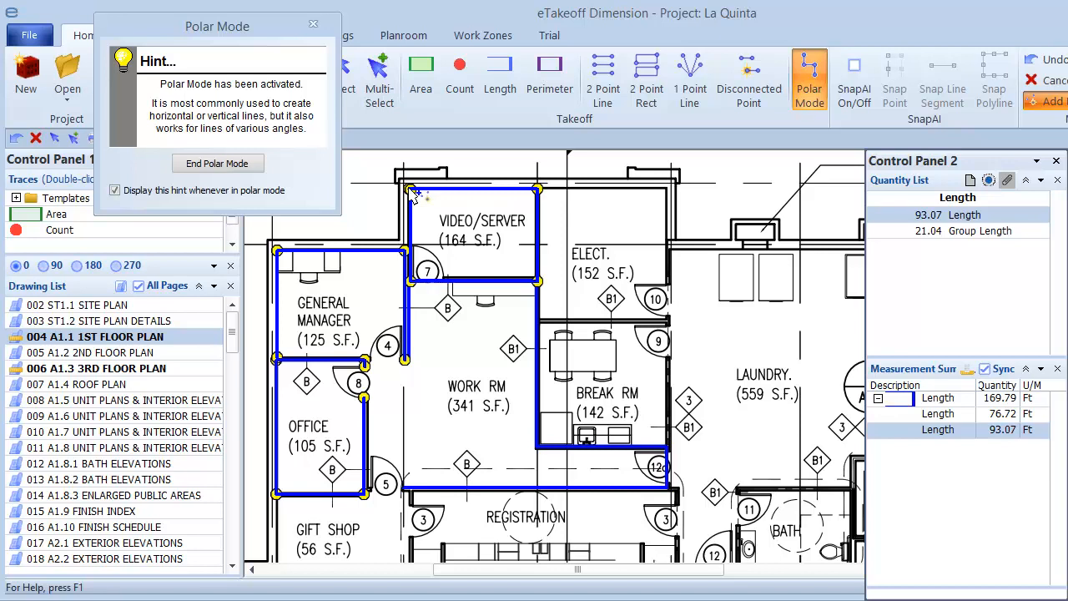
pyautogui.press('s')
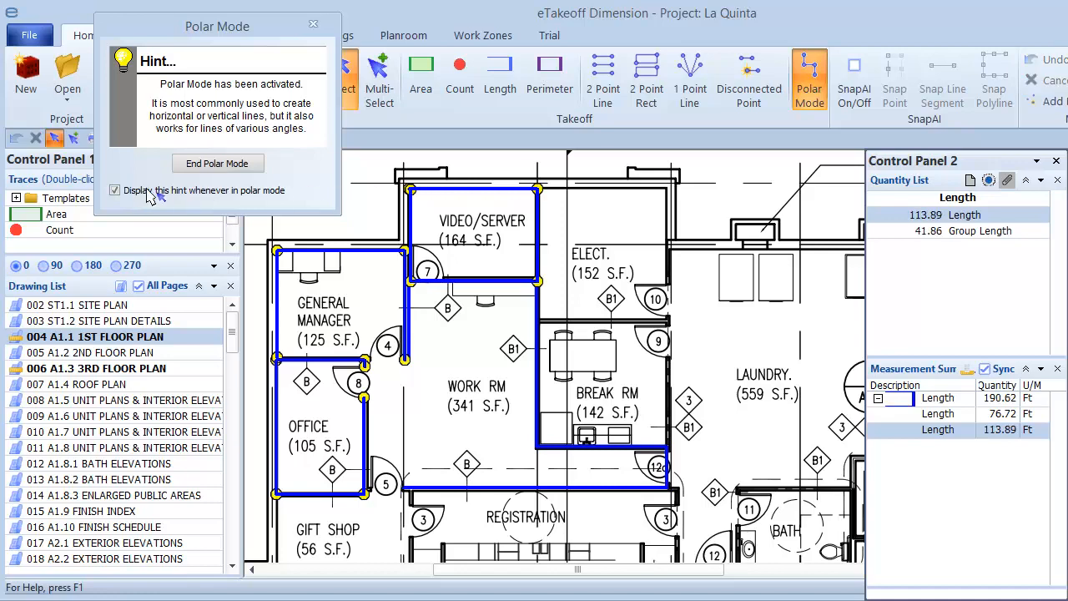
pyautogui.click(115, 191)
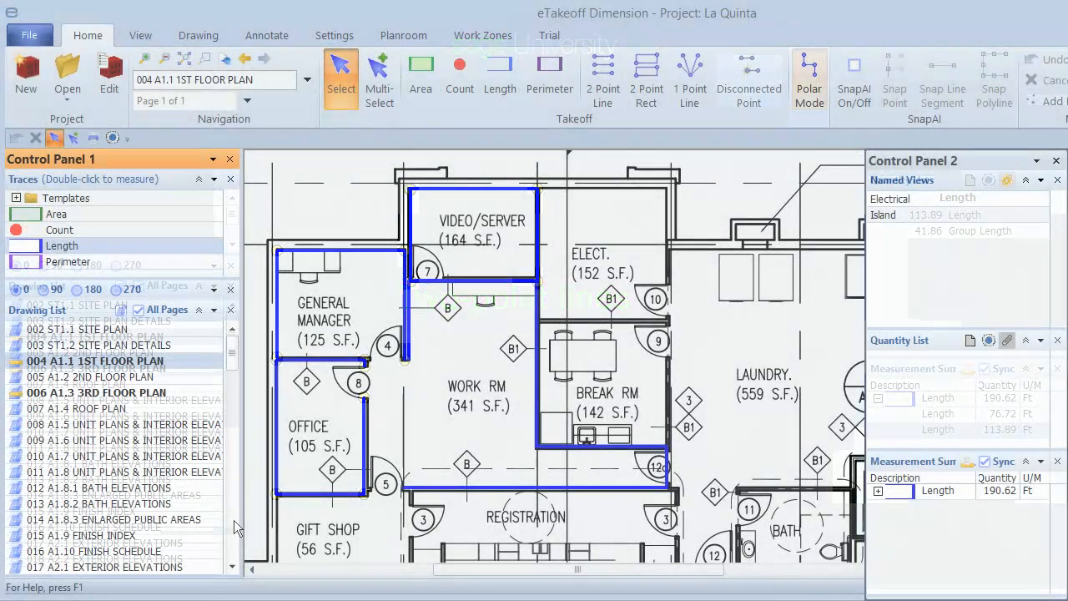
# Step: Open the drawing 064 S1.2 2ND FLOOR FRAMING PLAN
pyautogui.scroll(-10, 234, 521)
pyautogui.doubleClick(132, 564)
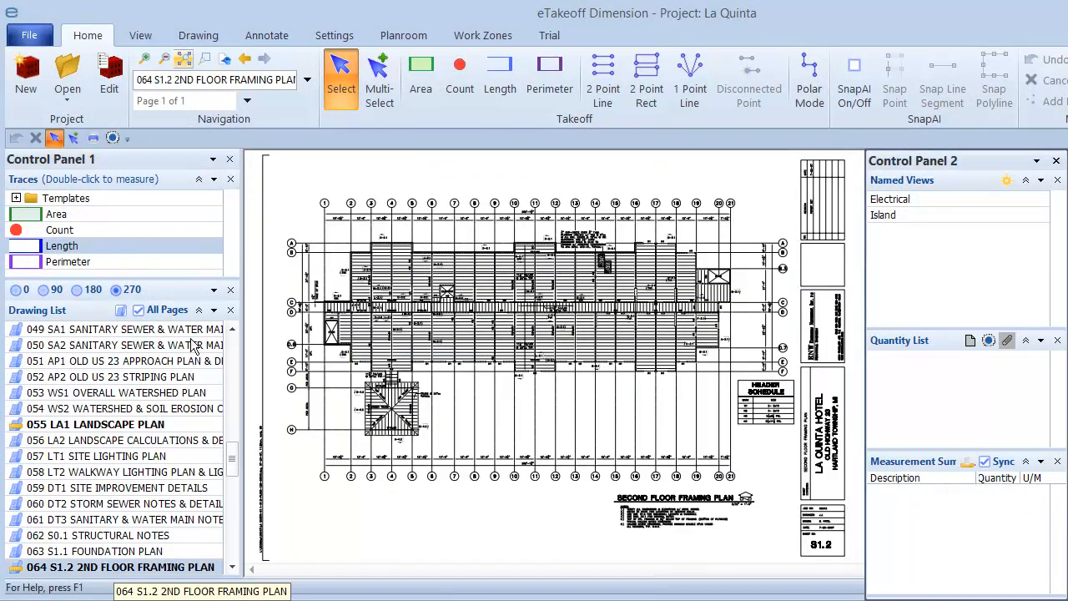
pyautogui.click(202, 59)
pyautogui.moveTo(336, 236); pyautogui.dragTo(475, 309)
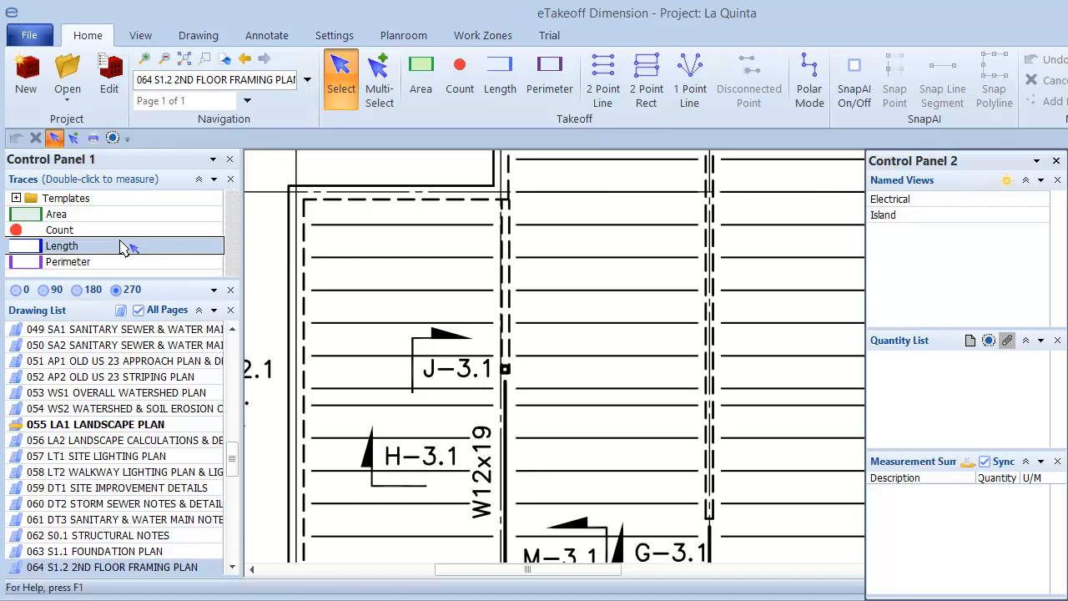
# Step: Start a Length measurement in 2 Point Line mode and trace the three uppermost joists of the bay beside the W12x19 beam
pyautogui.doubleClick(123, 247)
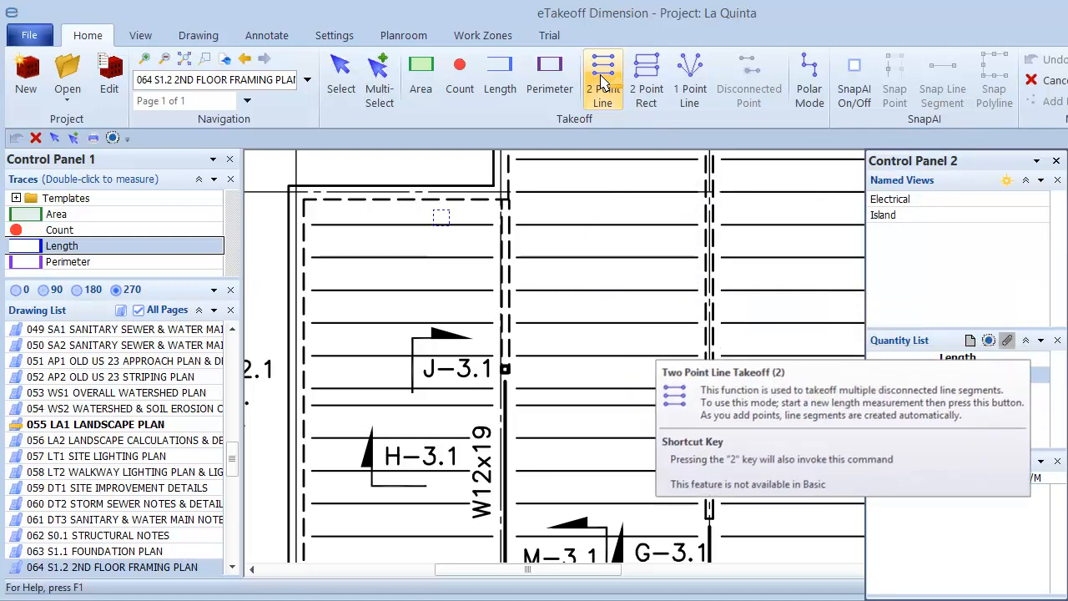
pyautogui.click(426, 163)
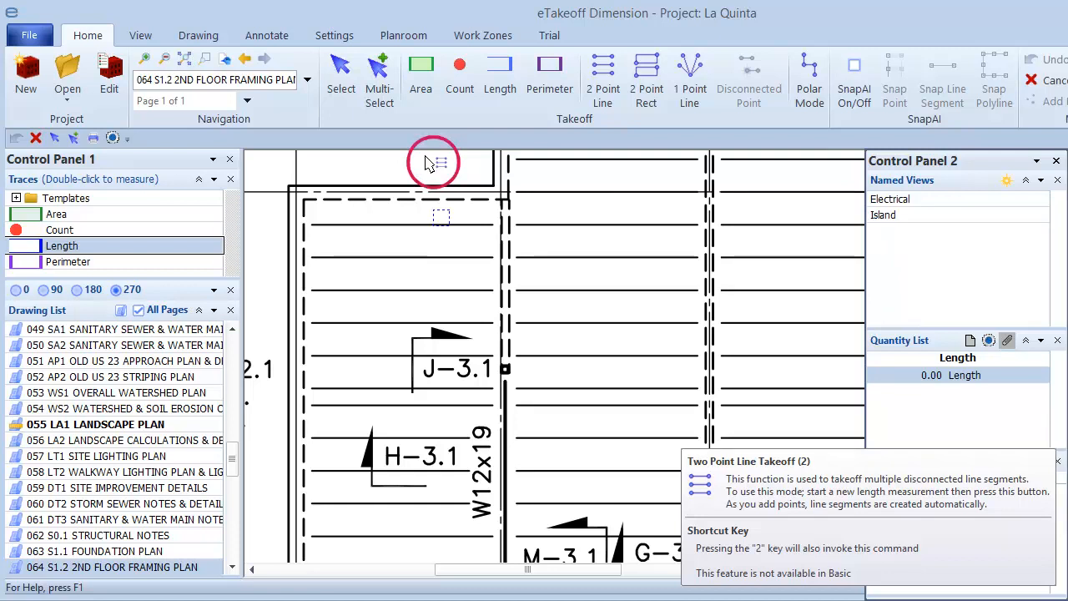
pyautogui.press('2')
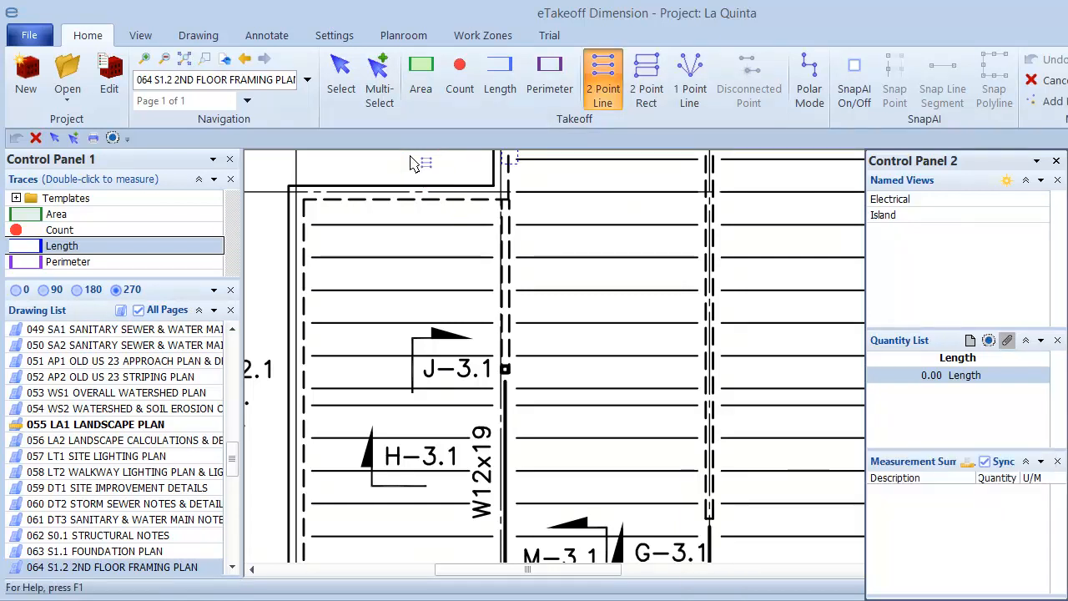
pyautogui.click(311, 224)
pyautogui.click(493, 224)
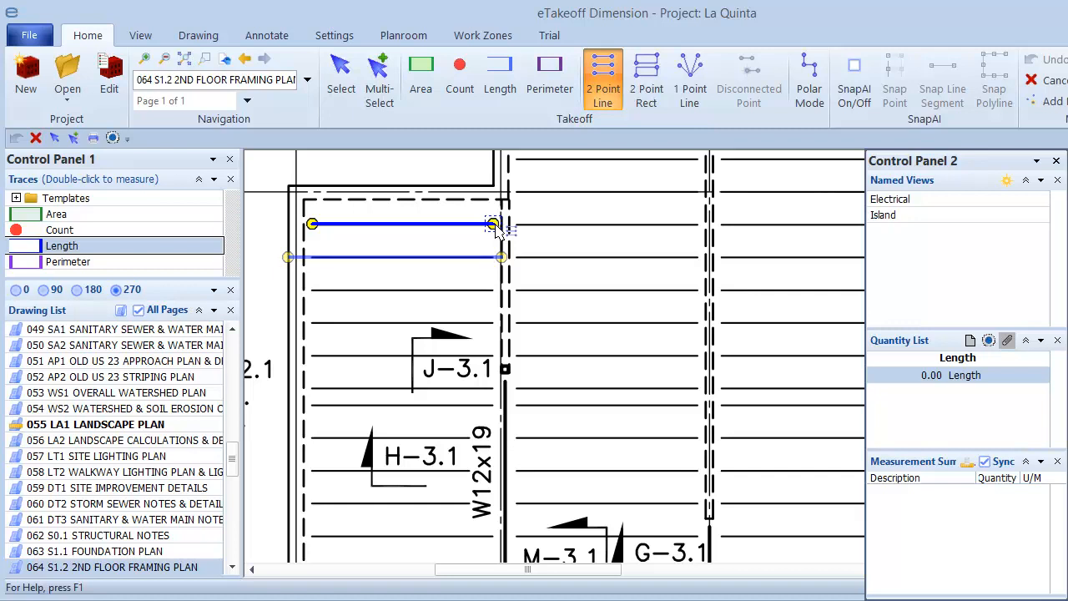
pyautogui.click(495, 231)
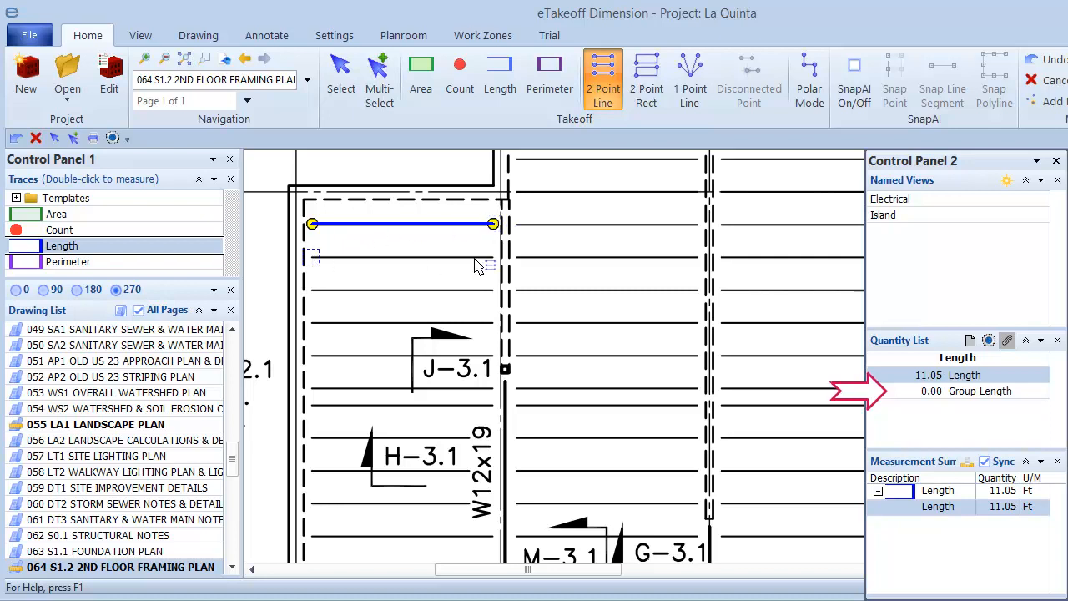
pyautogui.click(495, 258)
pyautogui.click(311, 289)
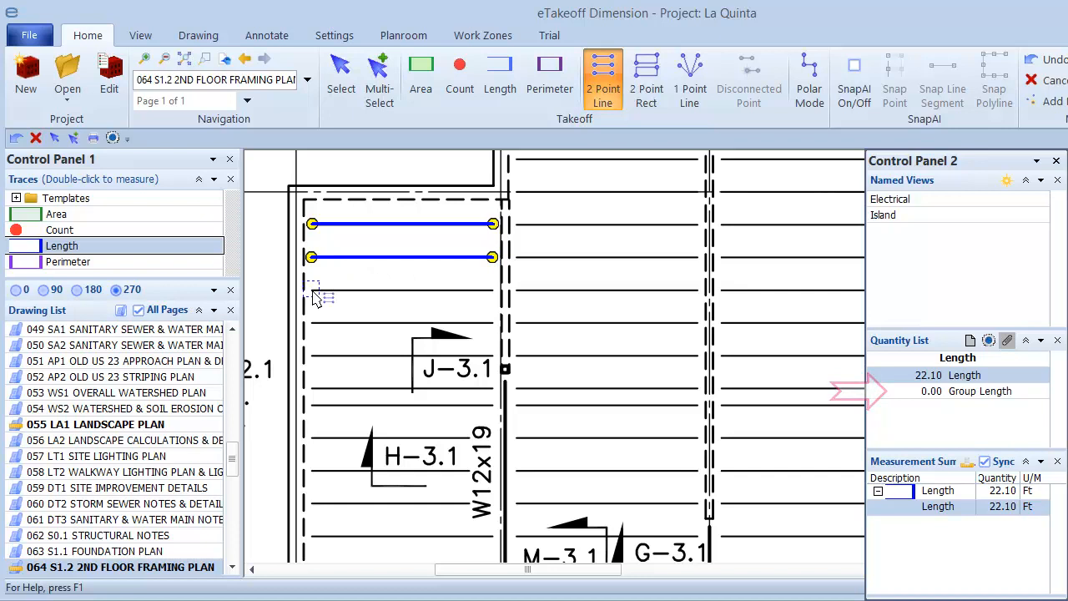
pyautogui.click(492, 290)
pyautogui.press('Escape')
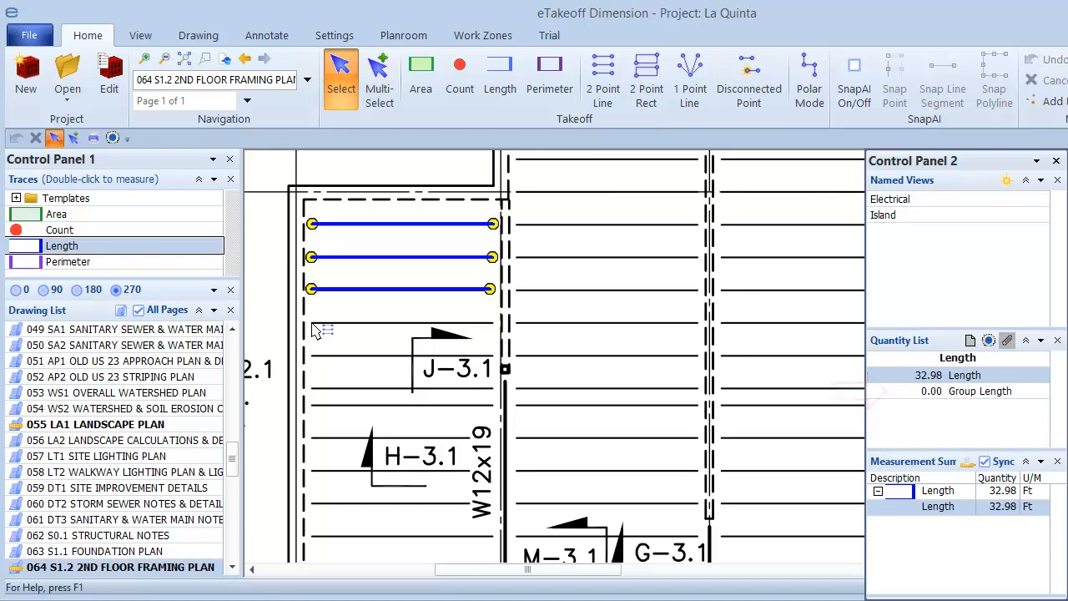
# Step: With the crosshairs shown, trace the fourth, fifth and sixth joists as separate 2 Point Line segments and start on the seventh
pyautogui.click(312, 324)
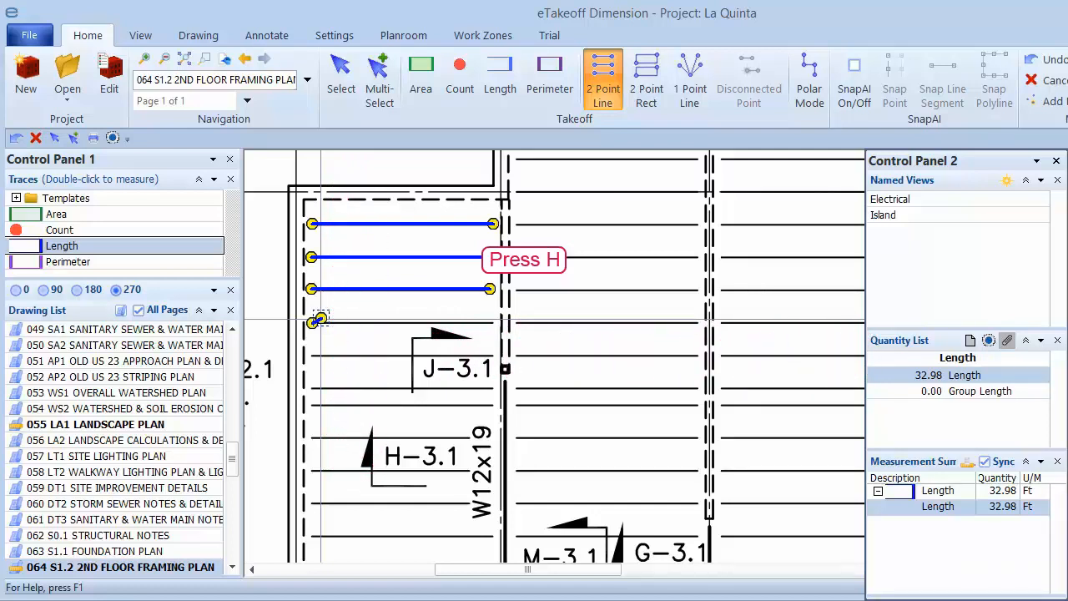
pyautogui.click(492, 323)
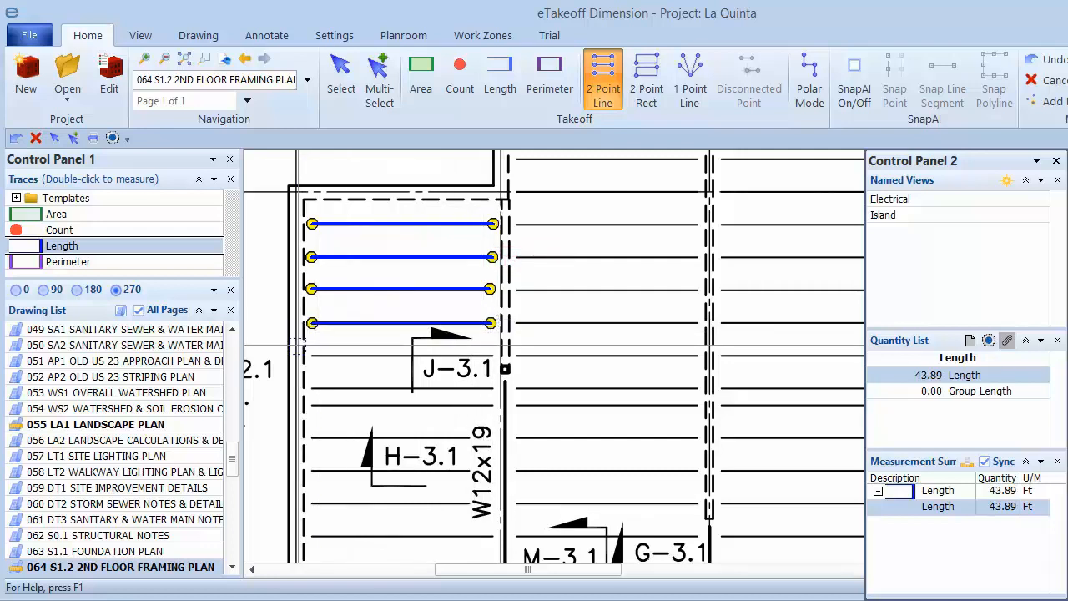
pyautogui.click(312, 356)
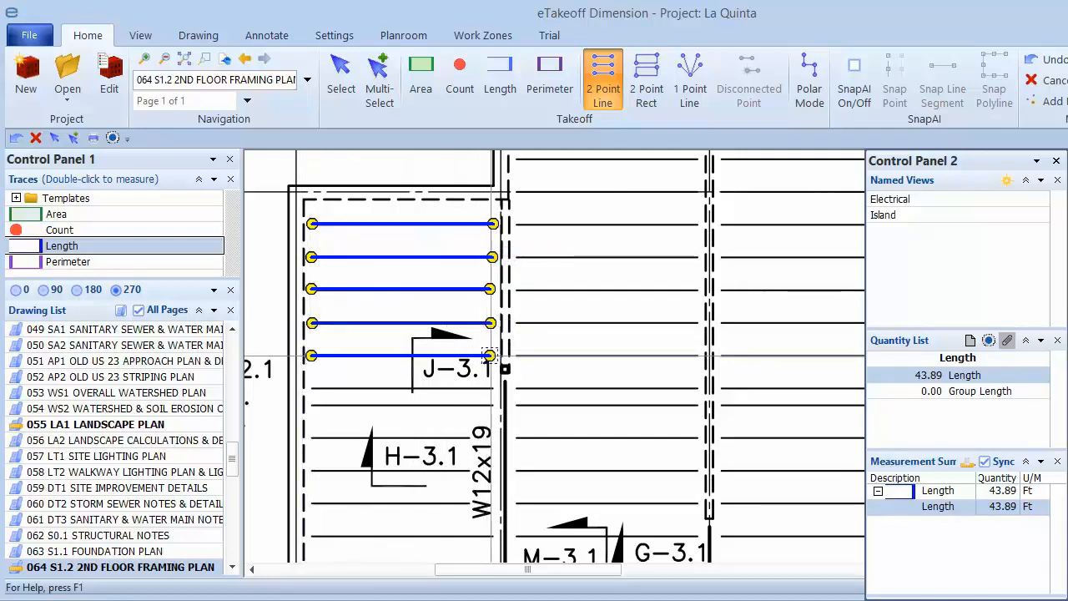
pyautogui.click(490, 356)
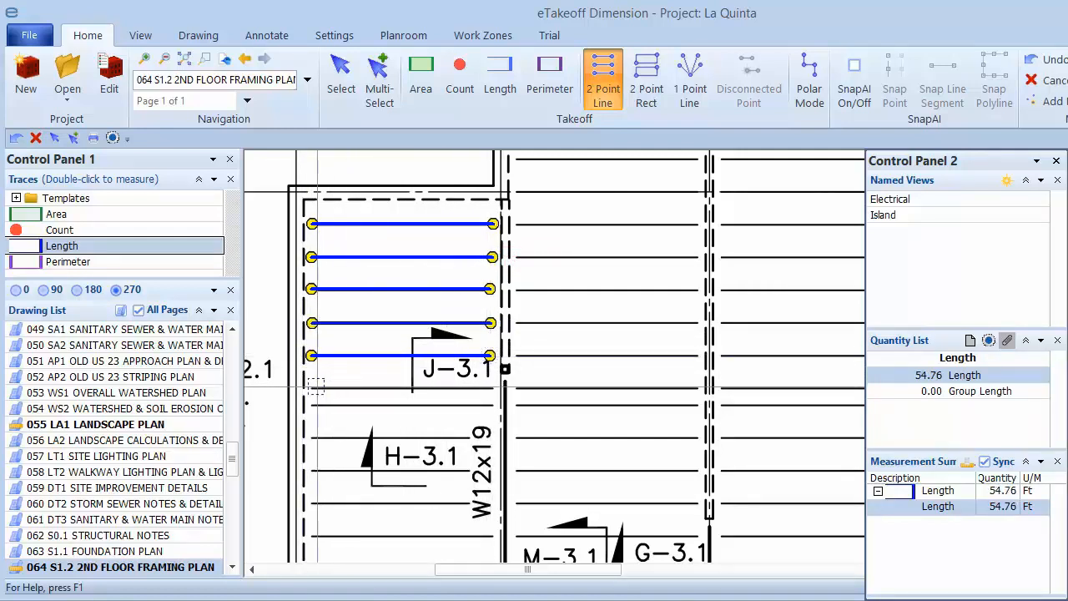
pyautogui.click(312, 389)
pyautogui.click(492, 388)
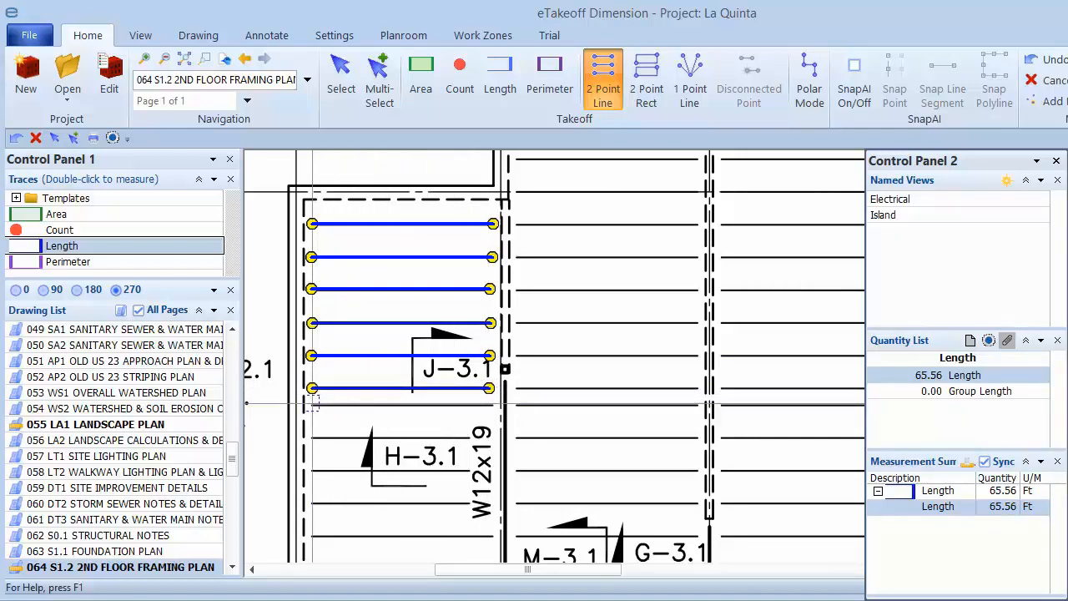
pyautogui.click(312, 405)
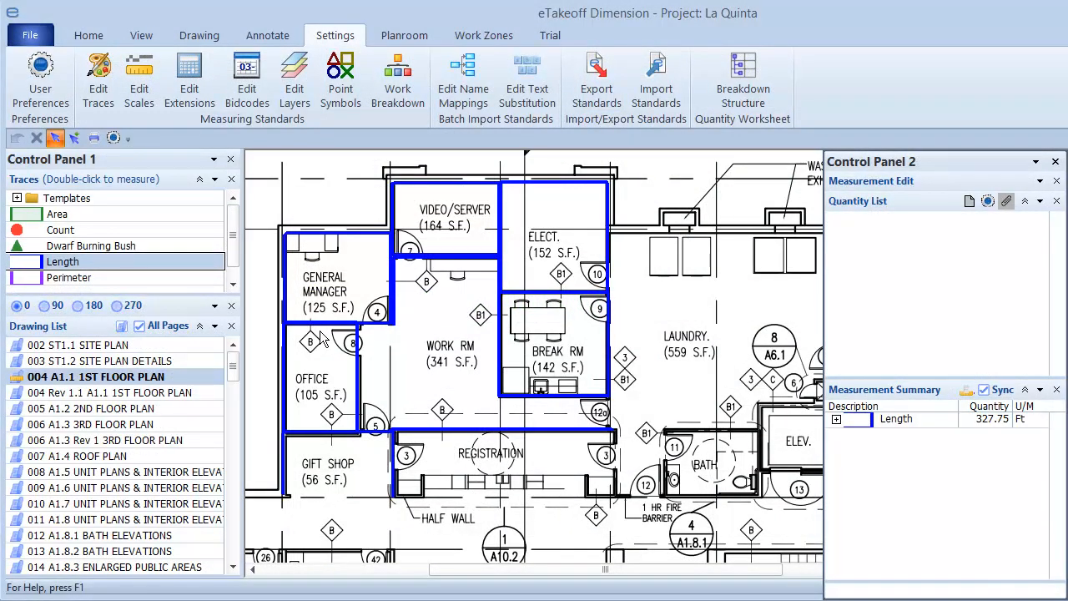
# Step: Open the 090 E2.0 electrical lighting drawing and zoom in on the Break Room and Laundry area
pyautogui.click(234, 531)
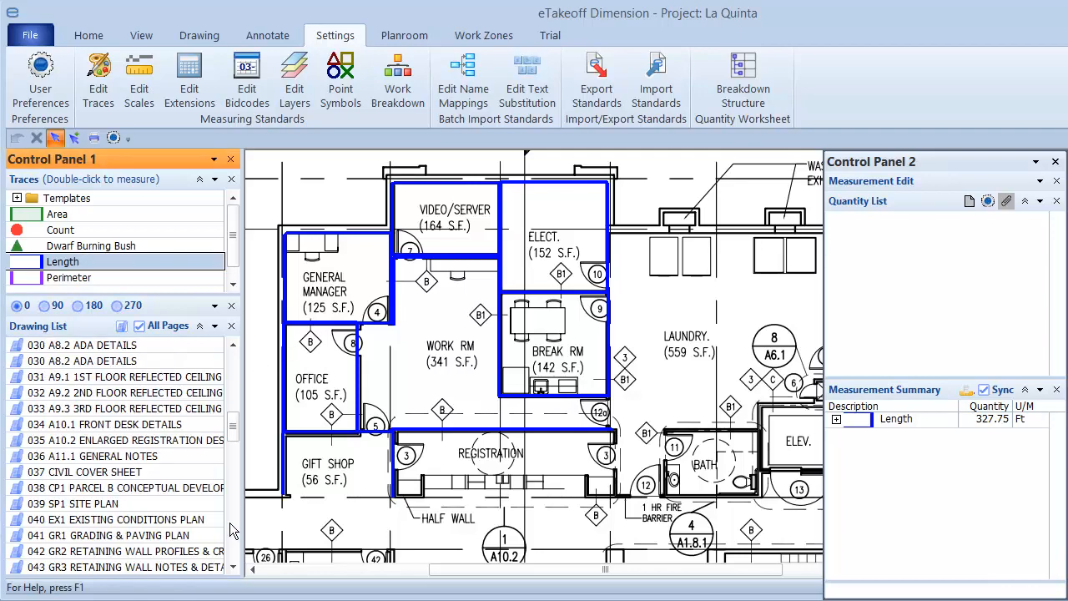
pyautogui.click(231, 525)
pyautogui.click(233, 548)
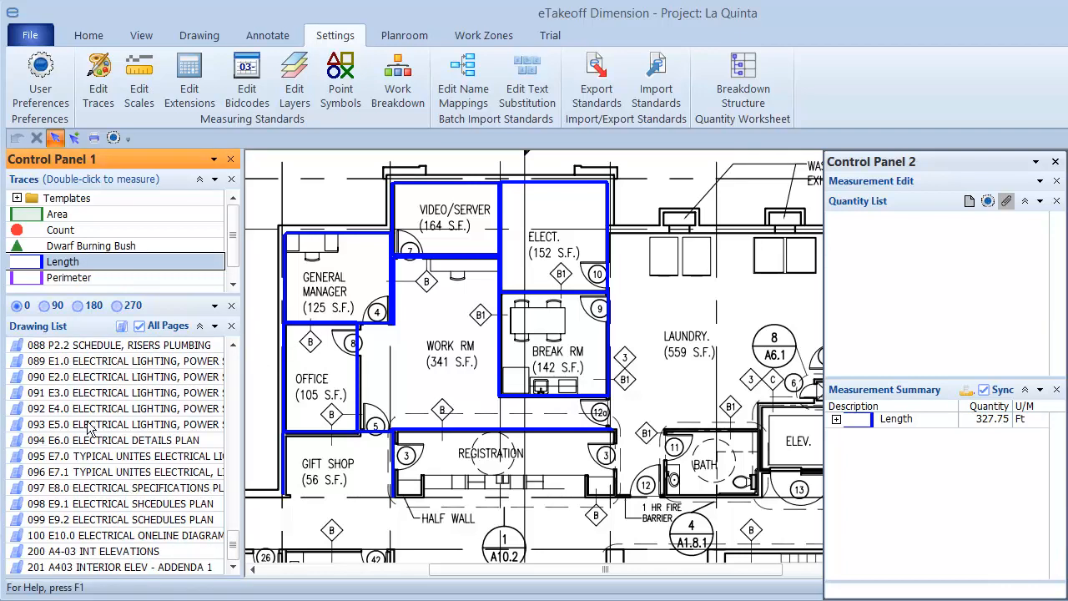
pyautogui.click(85, 377)
pyautogui.click(87, 37)
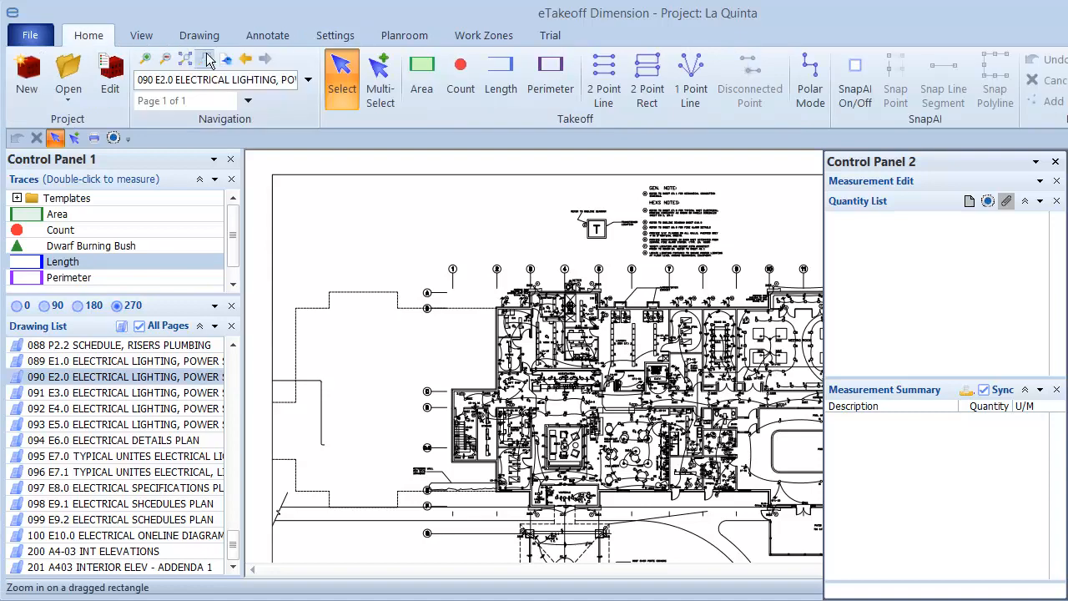
pyautogui.click(207, 62)
pyautogui.moveTo(519, 280)
pyautogui.mouseDown()
pyautogui.moveTo(659, 337)
pyautogui.moveTo(688, 337)
pyautogui.moveTo(685, 355)
pyautogui.mouseUp()
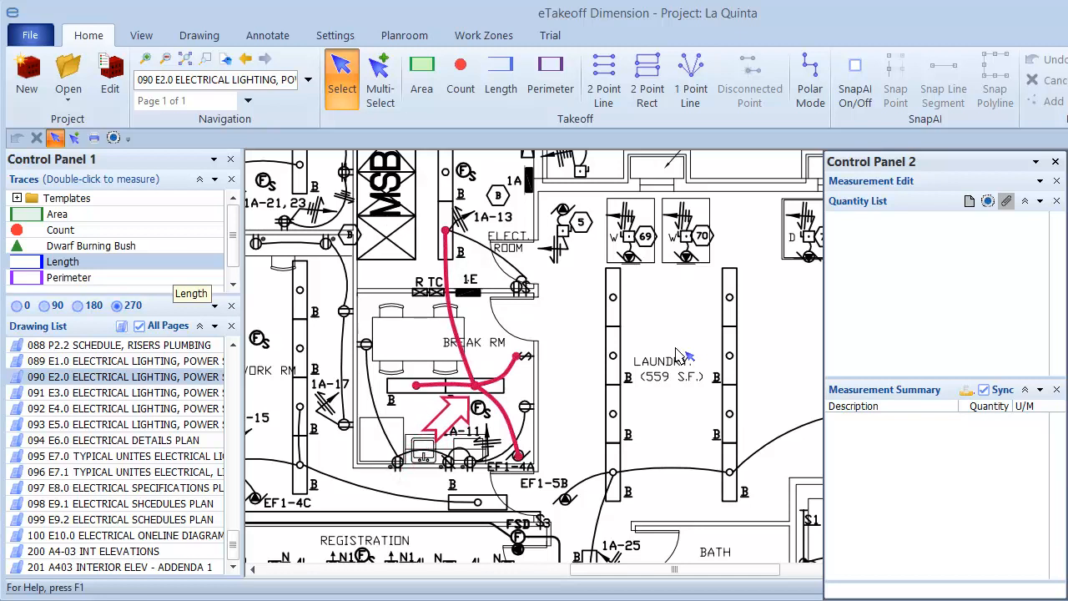
# Step: Measure the Break Room wiring with the Wiring trace in 1 Point Line mode, from the central fixture to the Elect. Room light, switch, EF1-4A and adjoining fixture
pyautogui.click(233, 283)
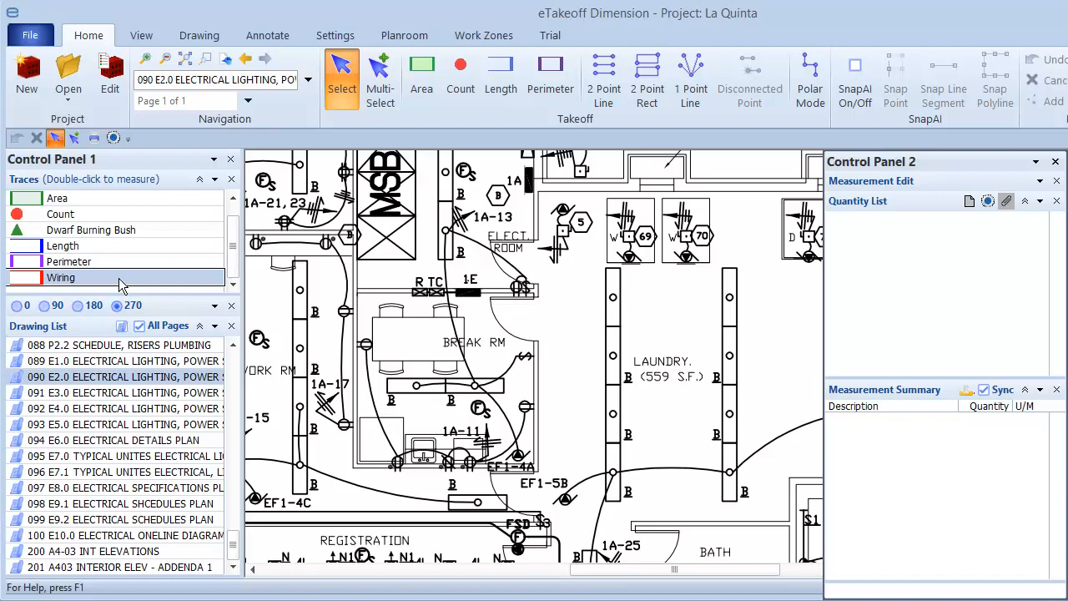
pyautogui.doubleClick(120, 280)
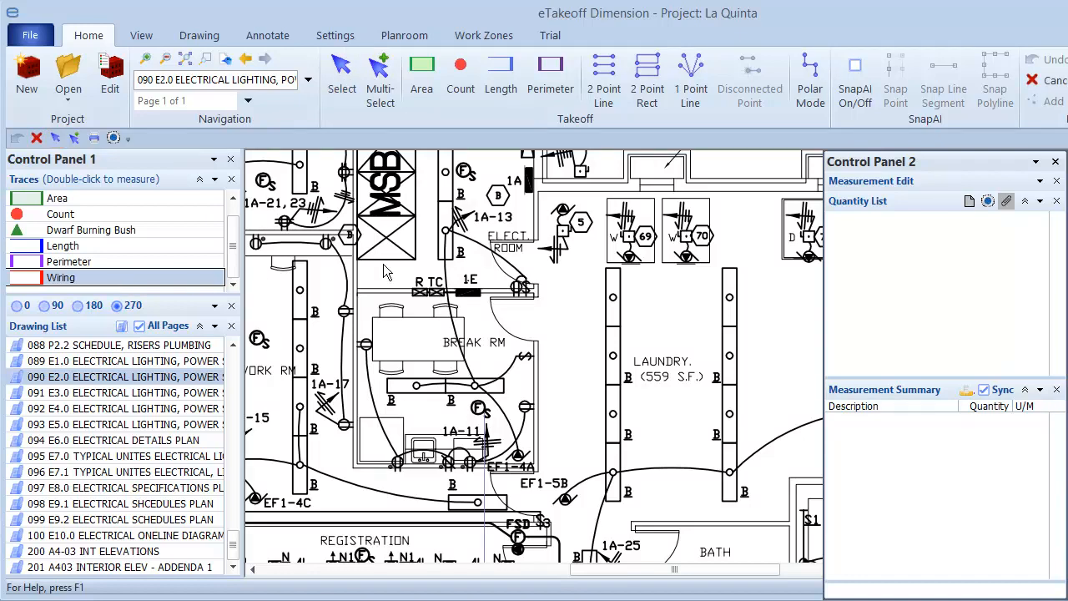
pyautogui.click(691, 88)
pyautogui.click(561, 321)
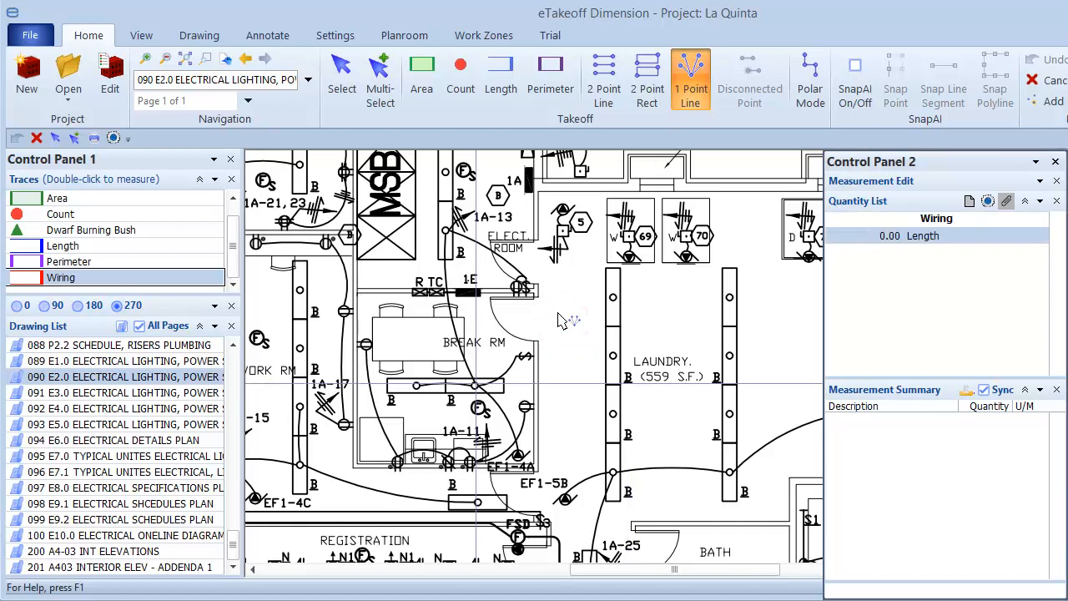
pyautogui.click(474, 385)
pyautogui.click(445, 232)
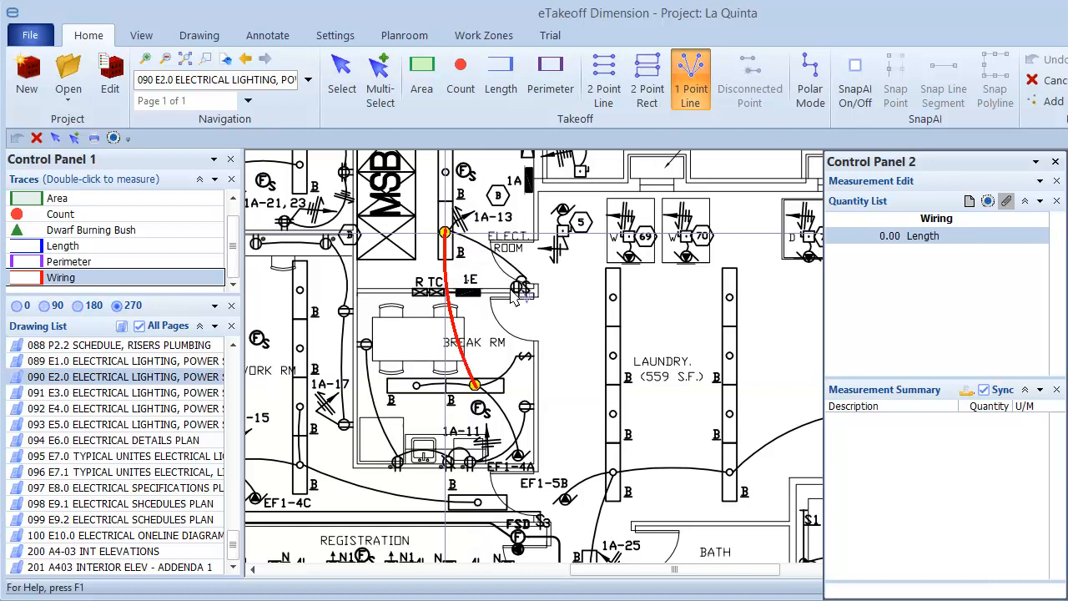
pyautogui.click(518, 356)
pyautogui.click(518, 452)
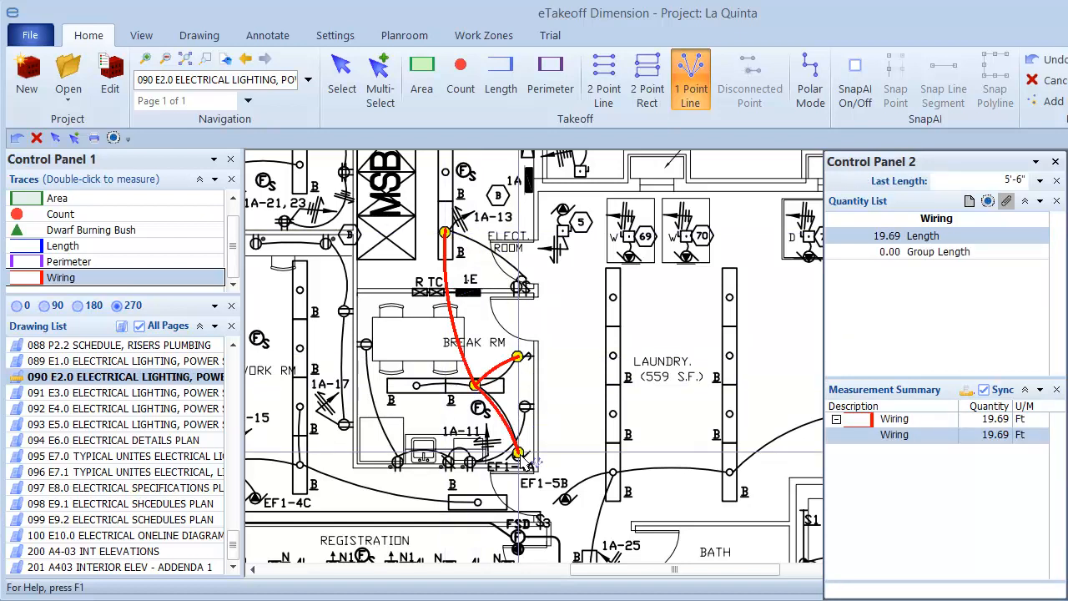
pyautogui.click(418, 388)
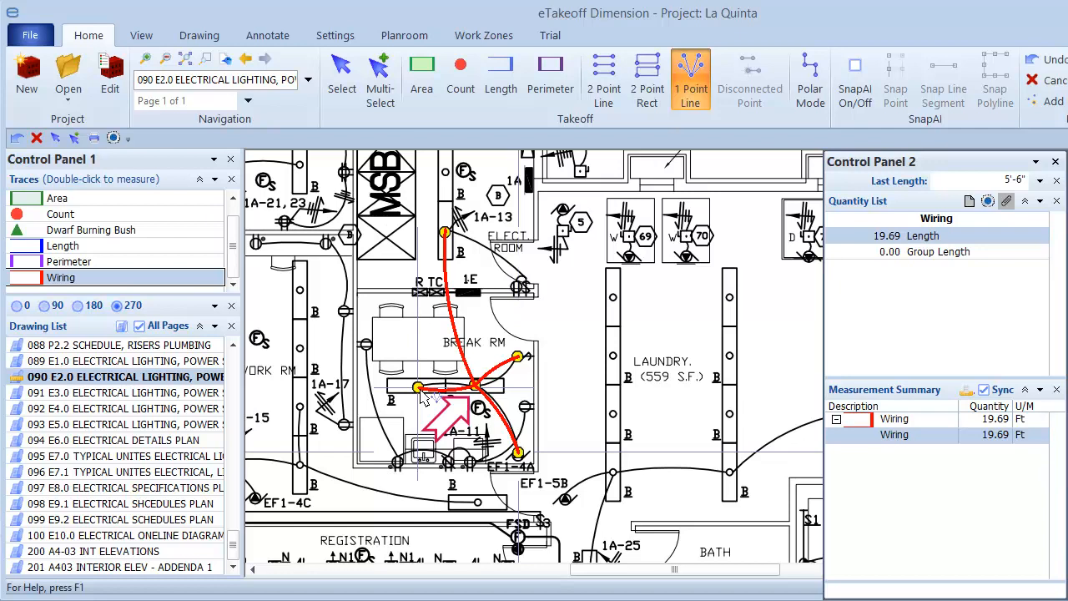
pyautogui.doubleClick(420, 390)
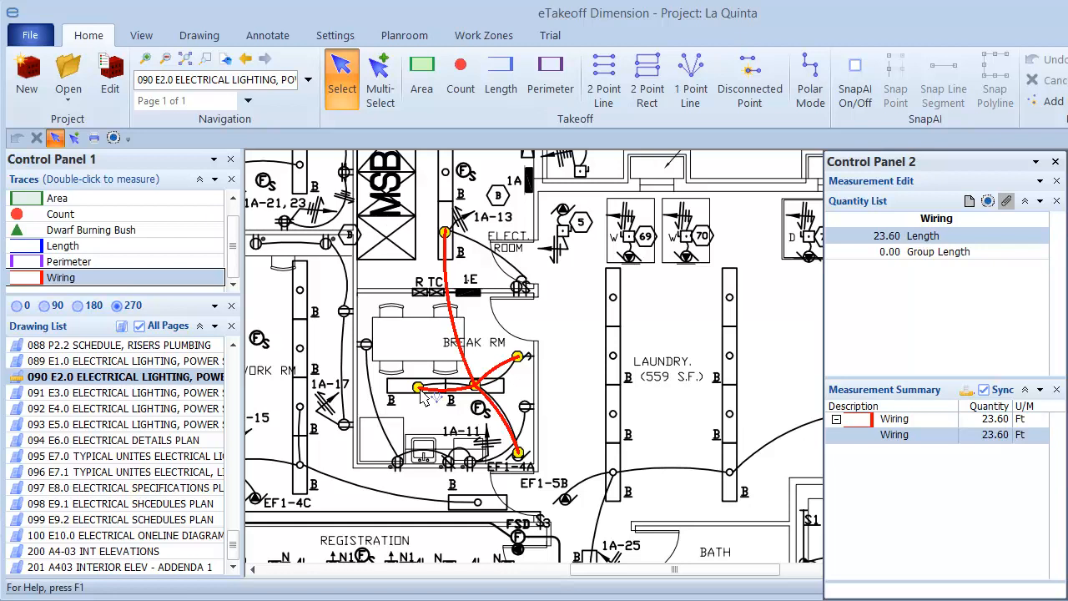
pyautogui.press('Escape')
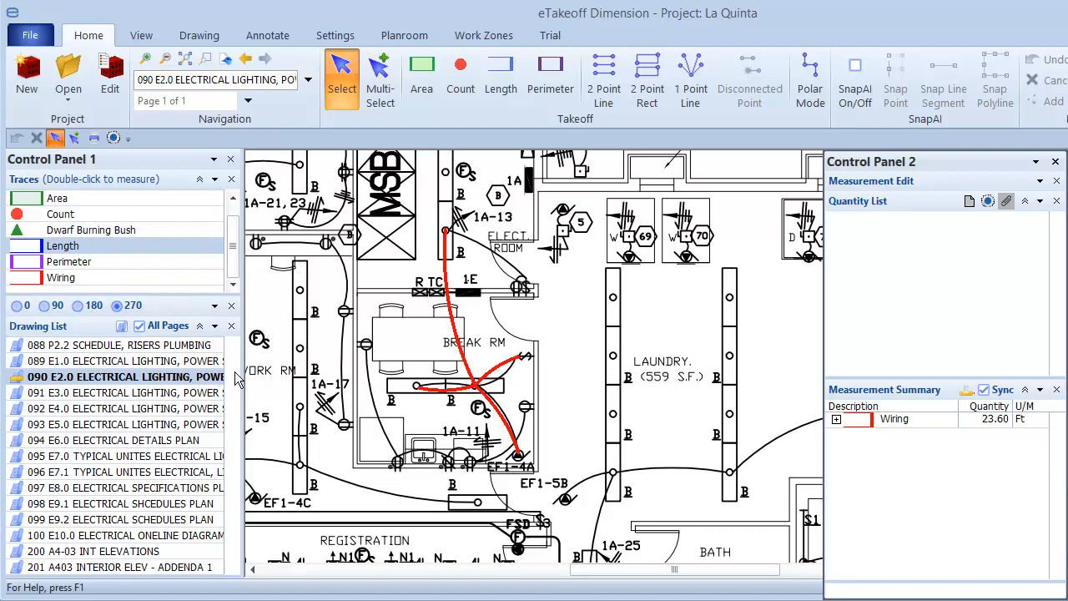
# Step: Limit the drawing list to drawings with measurements and restore the full list
pyautogui.click(122, 327)
pyautogui.click(122, 326)
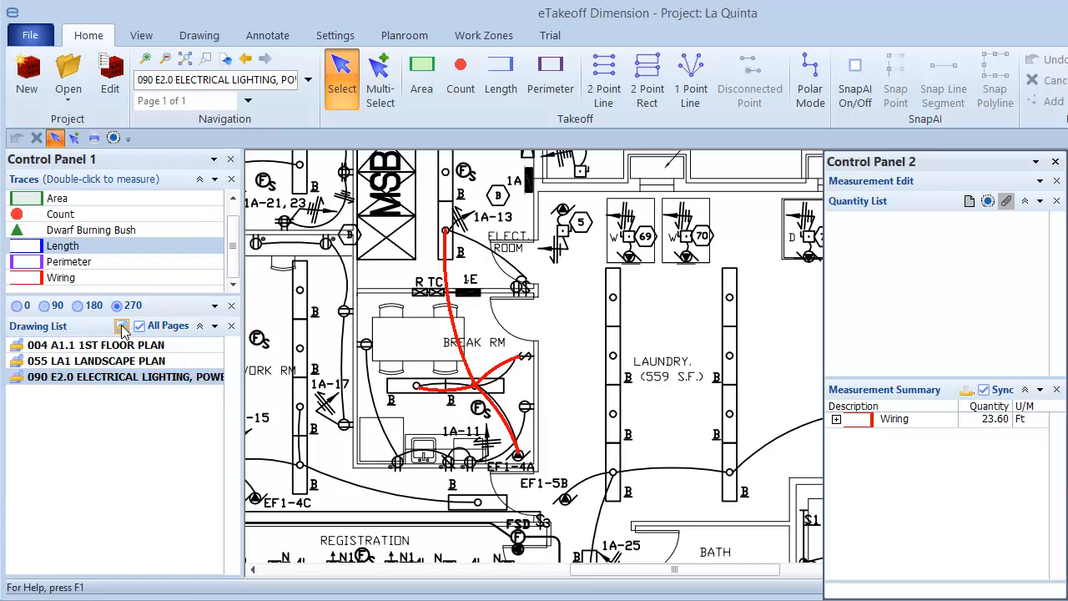
pyautogui.click(123, 329)
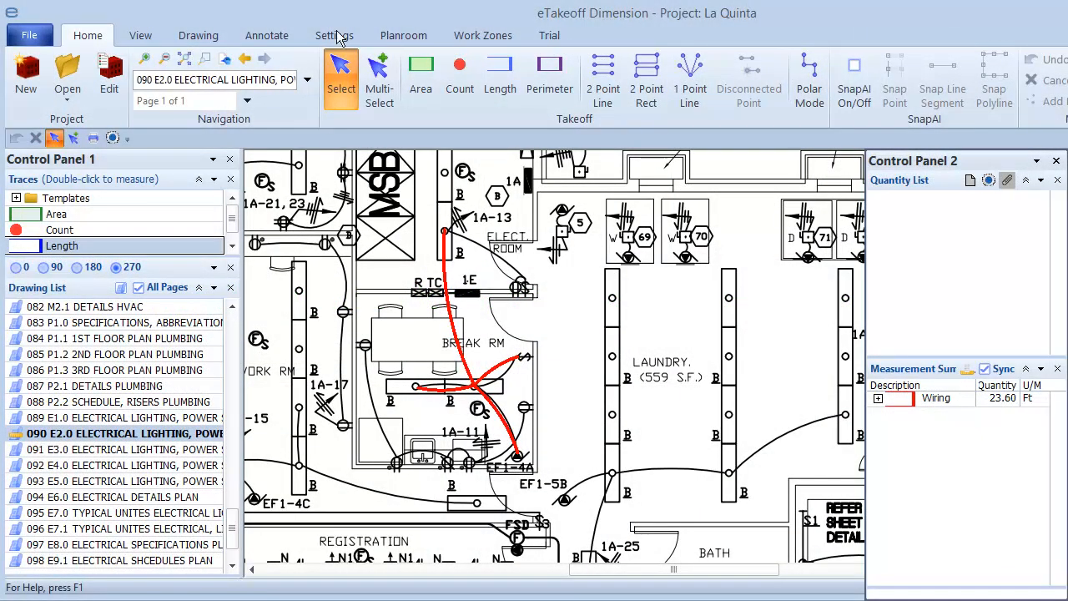
# Step: In the drawing user preferences, disable the 15° and 30° Polar Mode snap angles
pyautogui.click(335, 36)
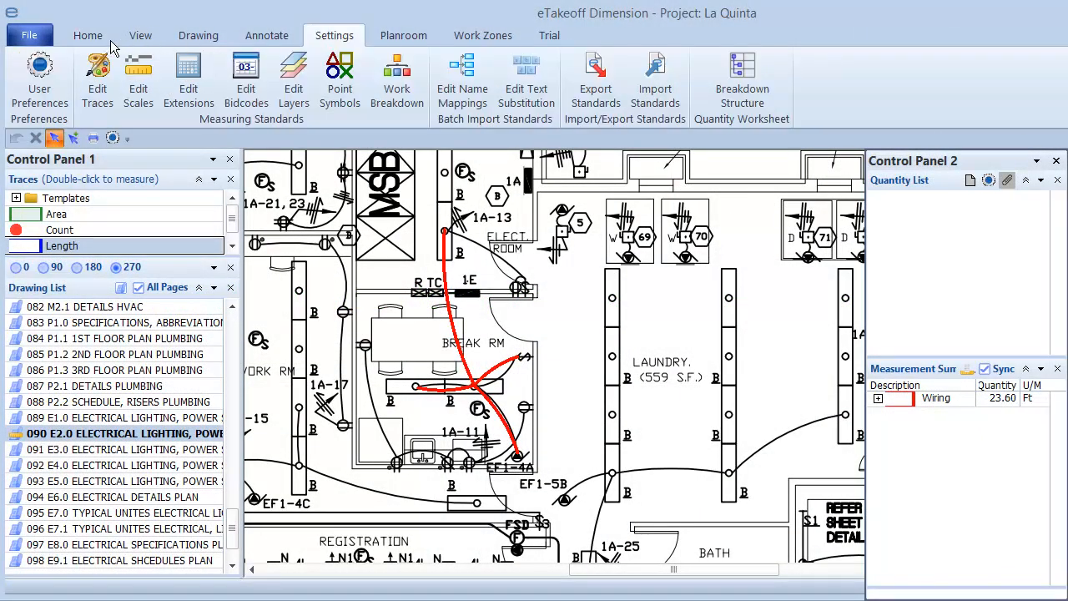
pyautogui.click(41, 77)
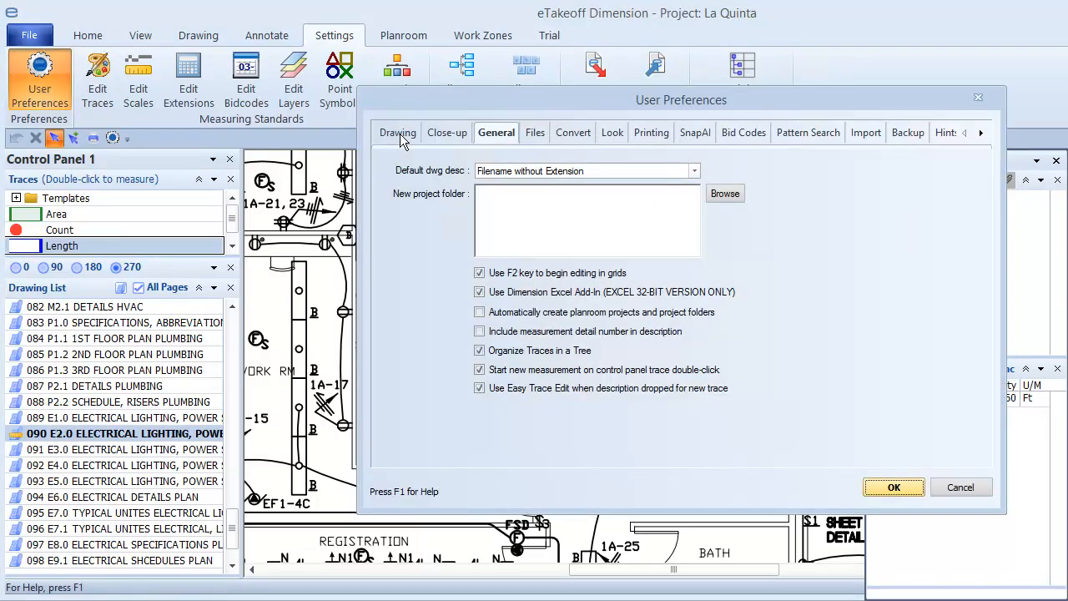
pyautogui.click(400, 133)
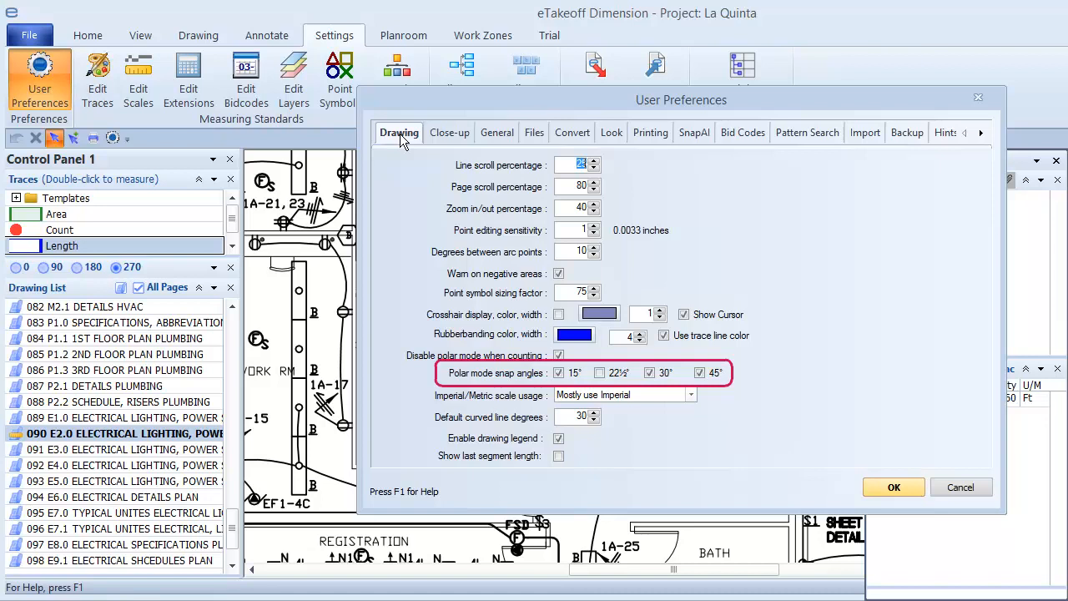
pyautogui.click(558, 373)
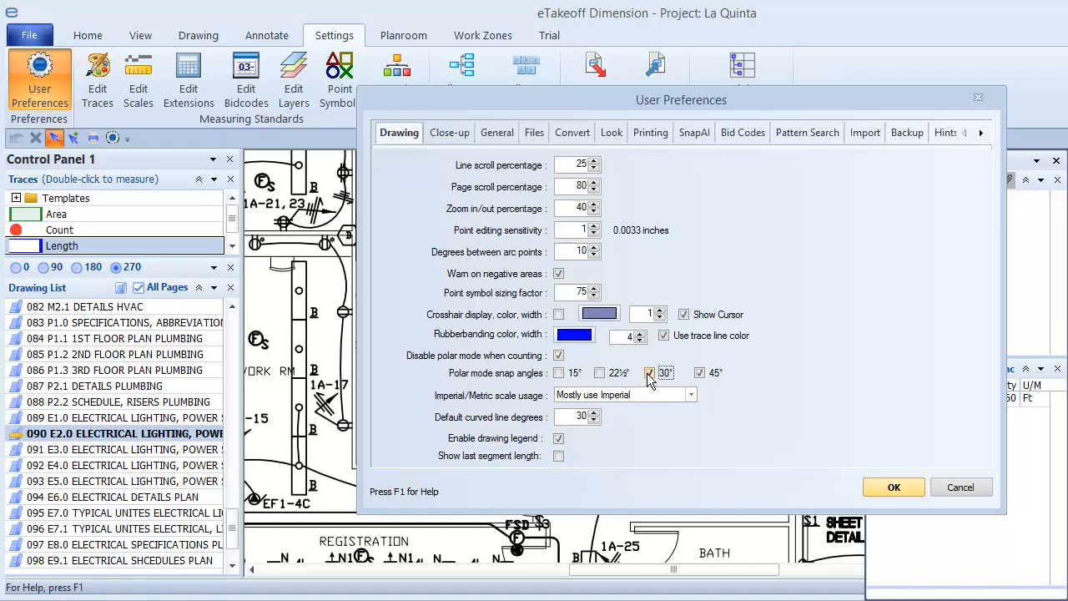
pyautogui.click(650, 373)
# Step: Enable the crosshair display, set its color to the crimson custom color, and save the preferences
pyautogui.click(559, 315)
pyautogui.click(614, 313)
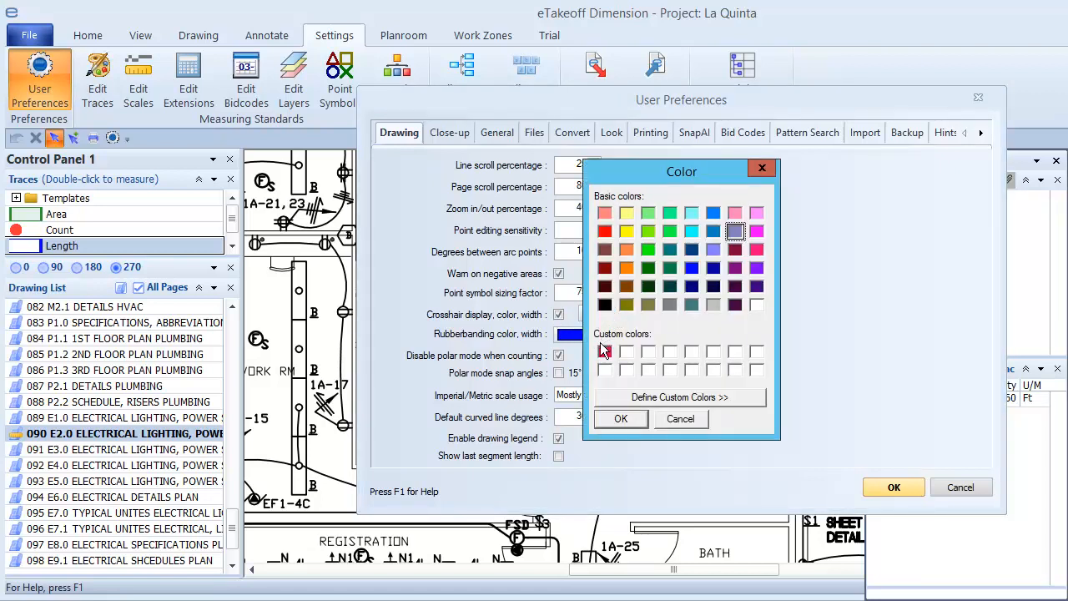
pyautogui.click(604, 352)
pyautogui.click(618, 419)
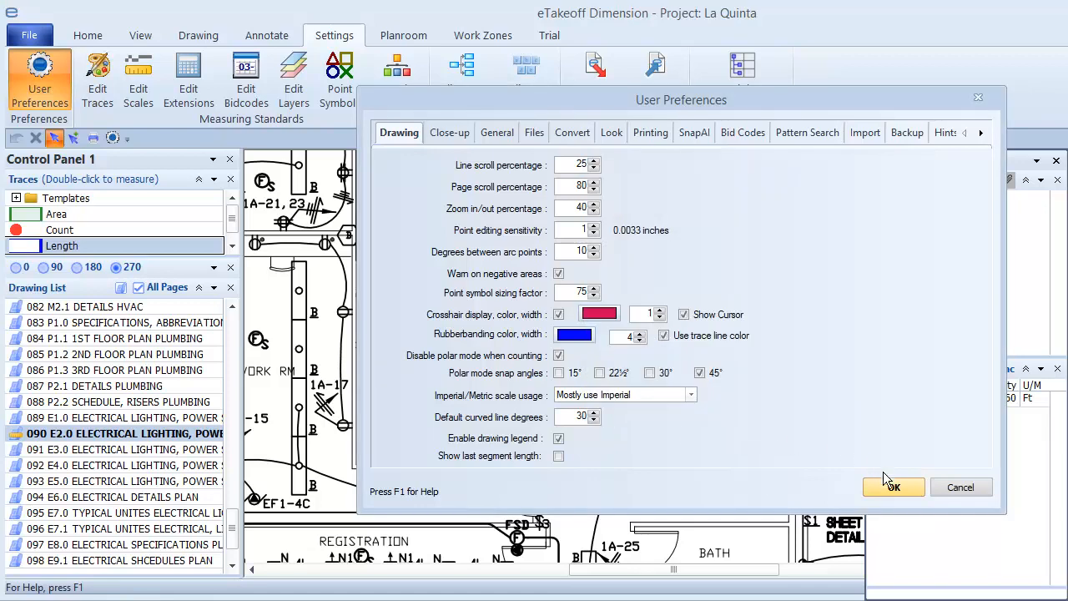
pyautogui.click(892, 489)
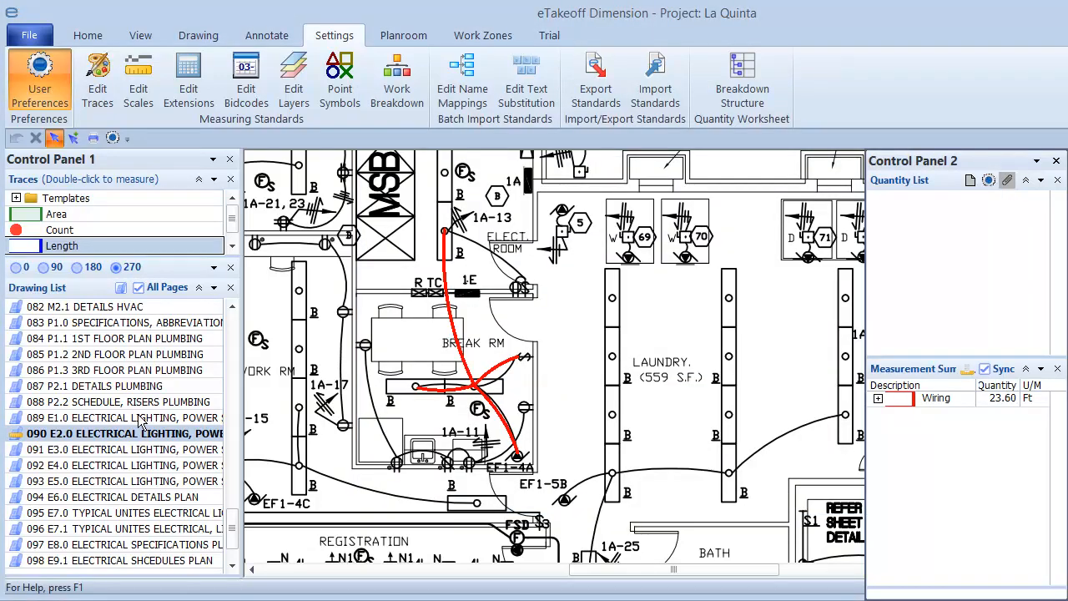
# Step: Open the 089 E1.0 electrical drawing and start a Polar Mode Length measurement along the building's upper exterior wall from the Electrical Room corner
pyautogui.doubleClick(142, 419)
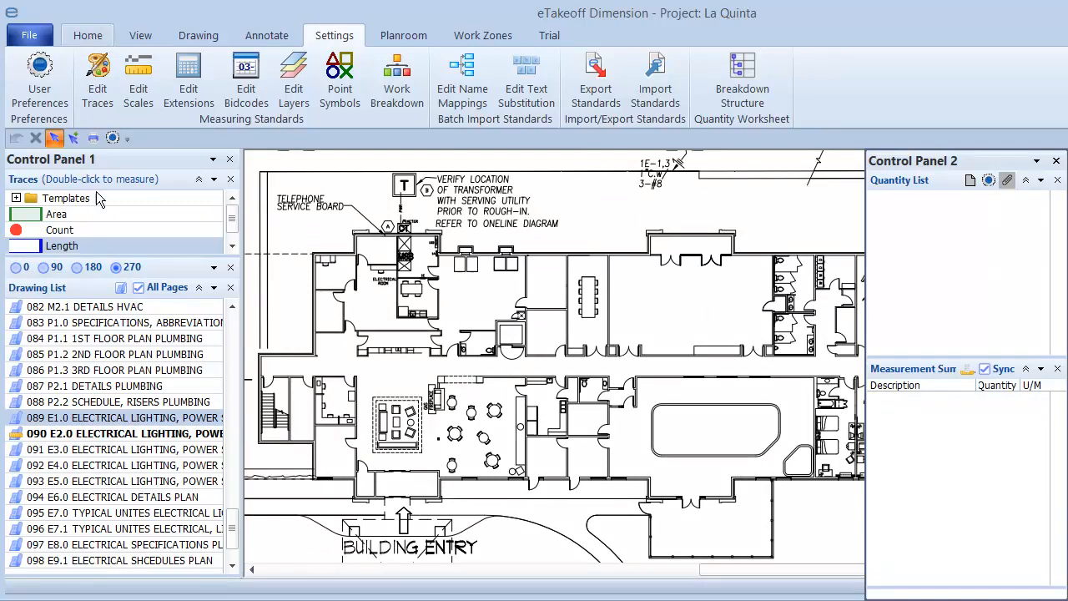
pyautogui.doubleClick(92, 245)
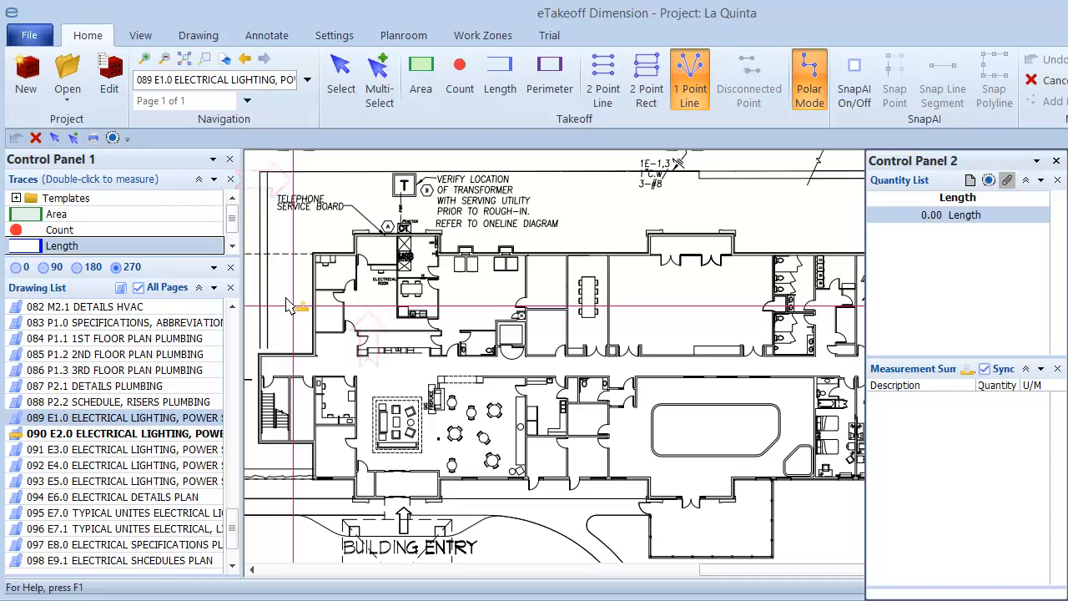
pyautogui.click(289, 301)
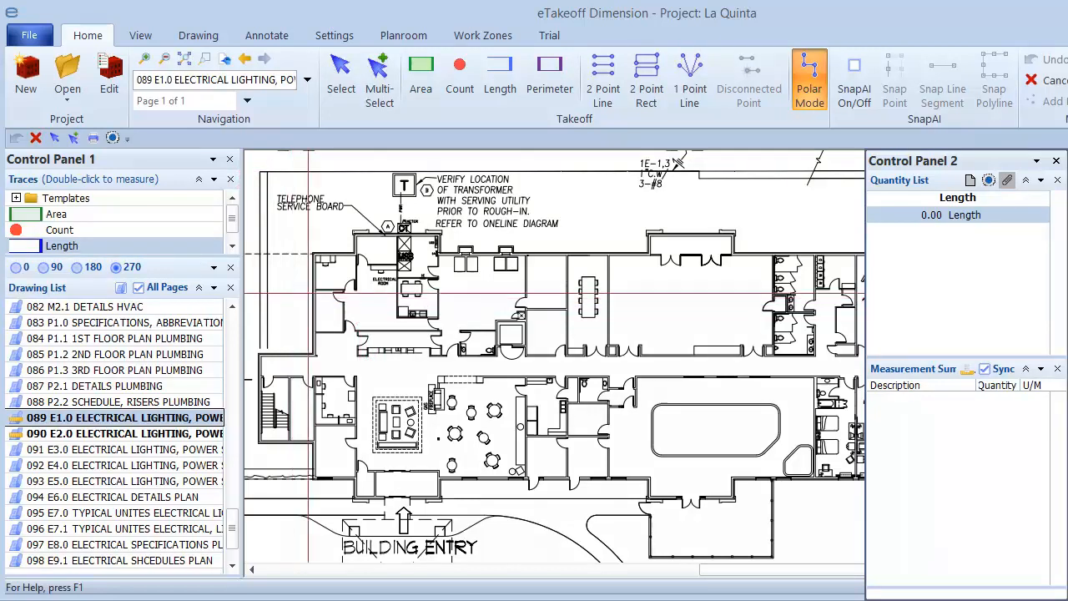
pyautogui.click(437, 254)
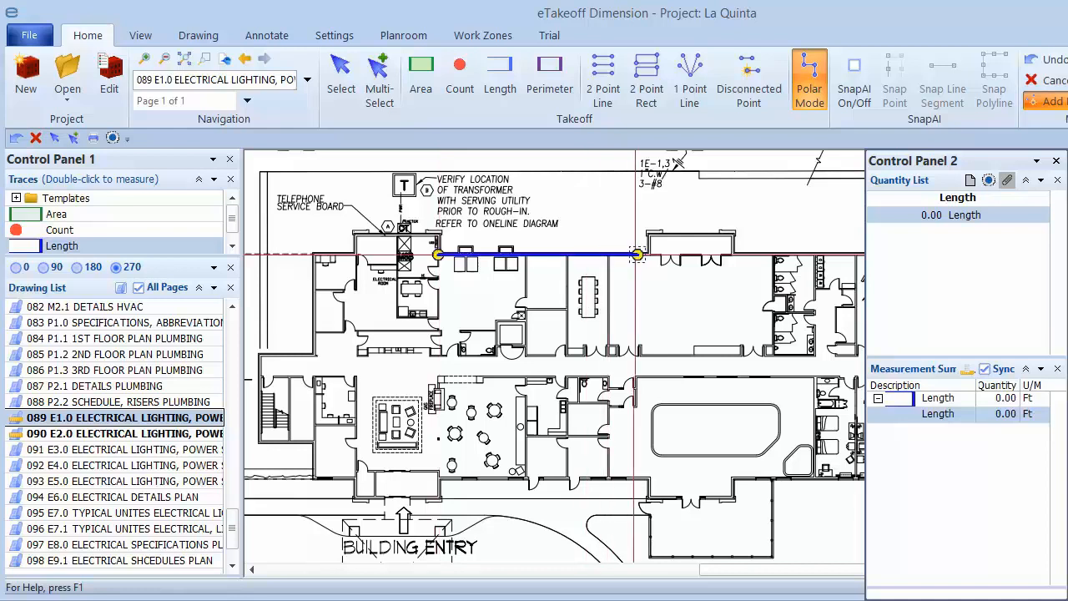